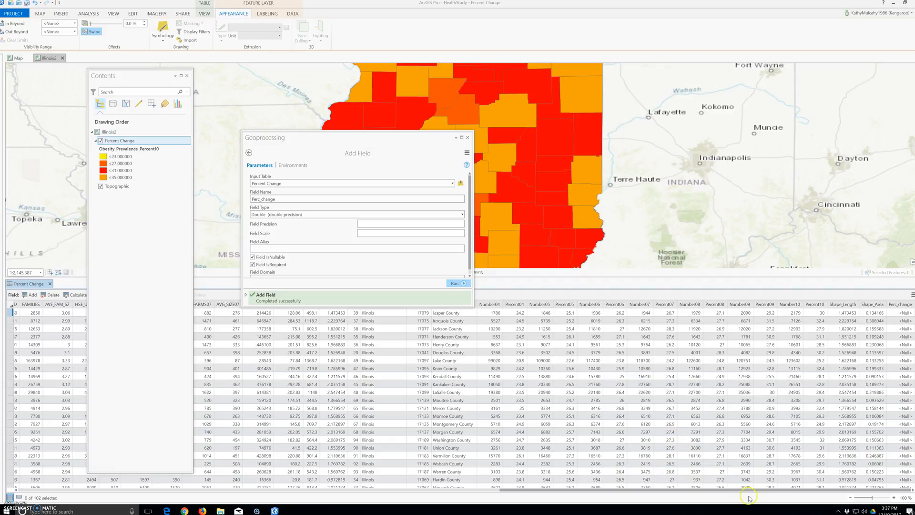
Open Calculate Field for the Perc_change field and enlarge the tool window to show the expression area
right_click(900, 305)
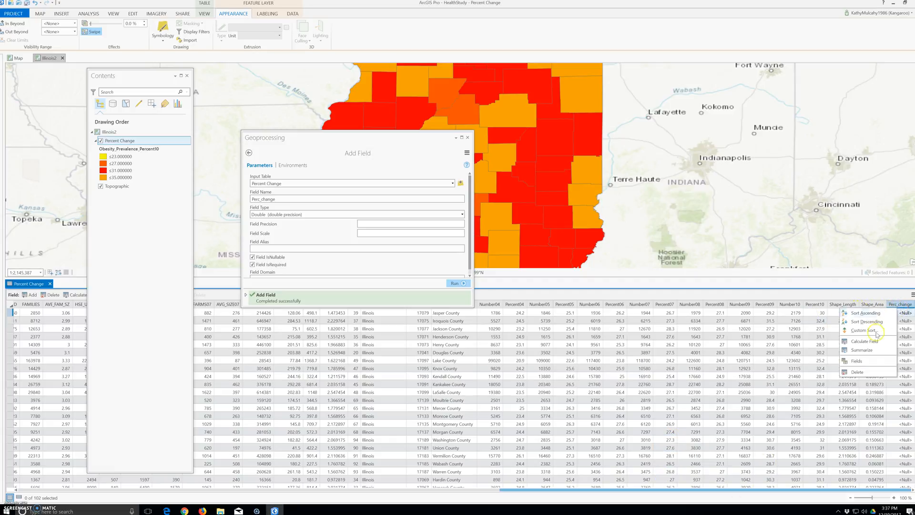
left_click(865, 341)
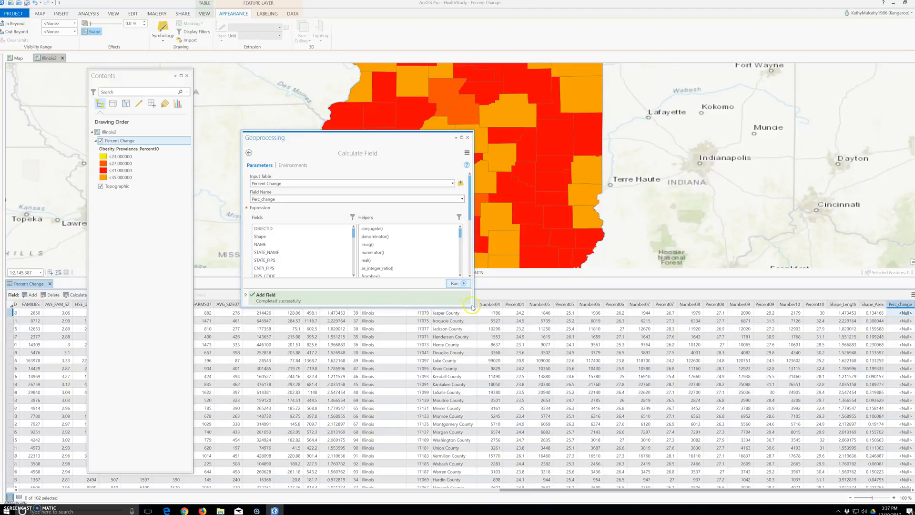
left_click_drag(472, 308, 593, 429)
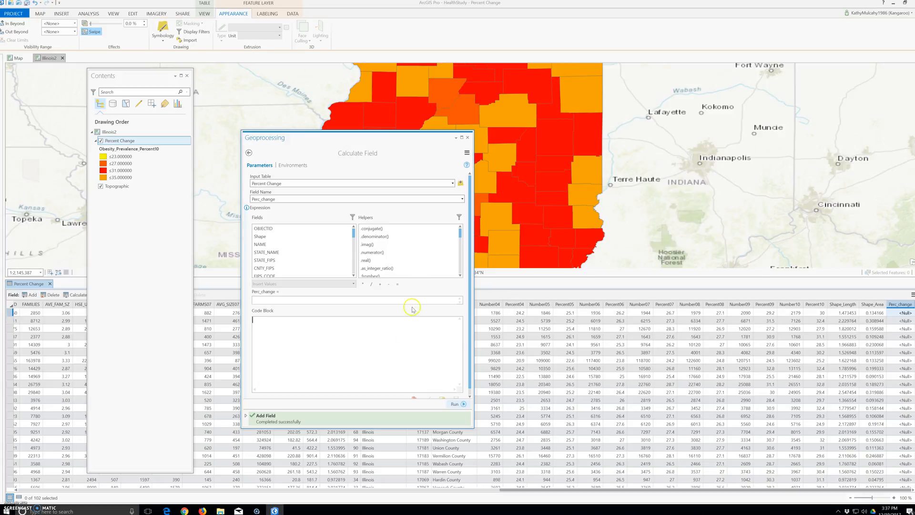
Change the field name to calculate into Illinois_cnty_Perc_change
left_click_drag(253, 199, 282, 200)
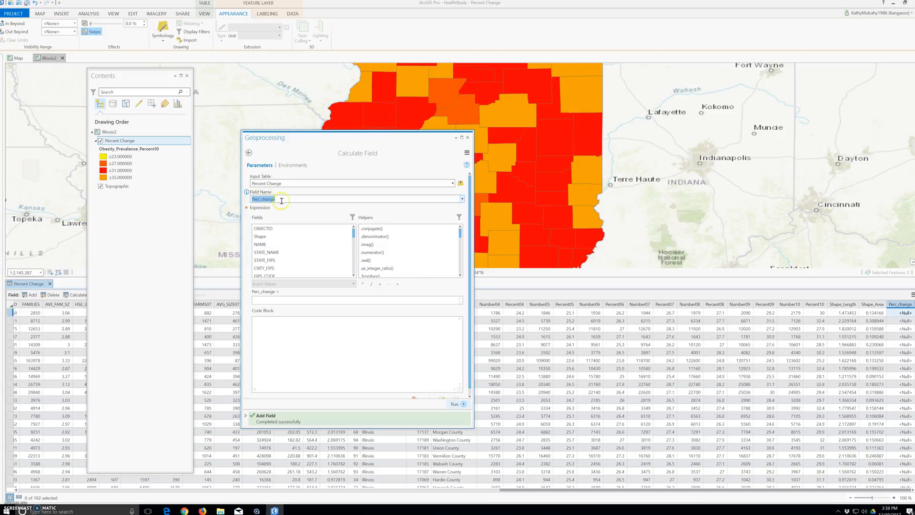
left_click(318, 205)
type("lll")
type("noi")
type("s ")
type("d")
type("nty_")
left_click(333, 228)
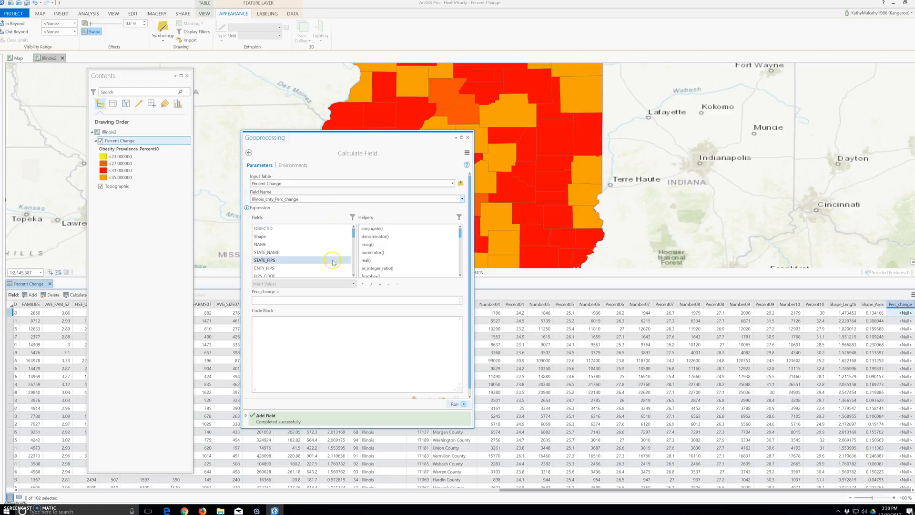
Widen the tool window and build the expression !Obesity_Prevalence_Percent10! - !Obesity_Prevalence_Percent04!
left_click_drag(353, 234, 339, 274)
double_click(272, 246)
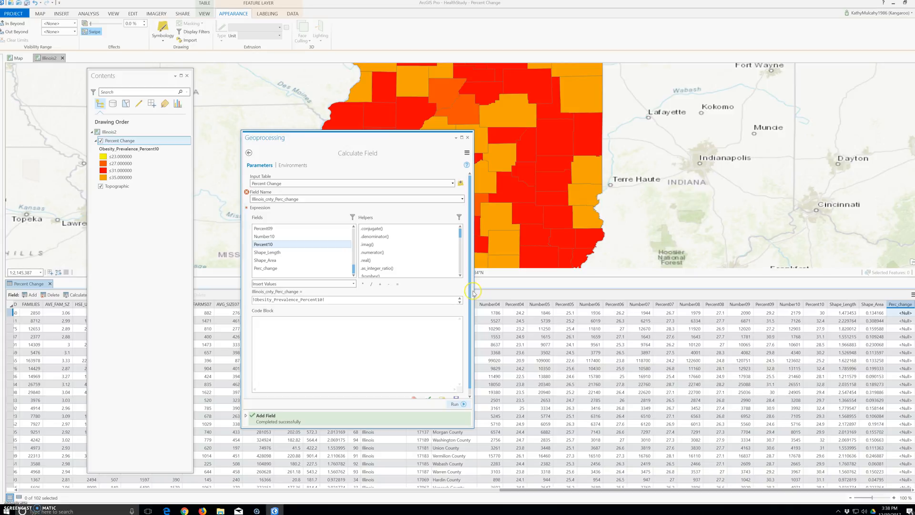
left_click_drag(473, 292, 745, 325)
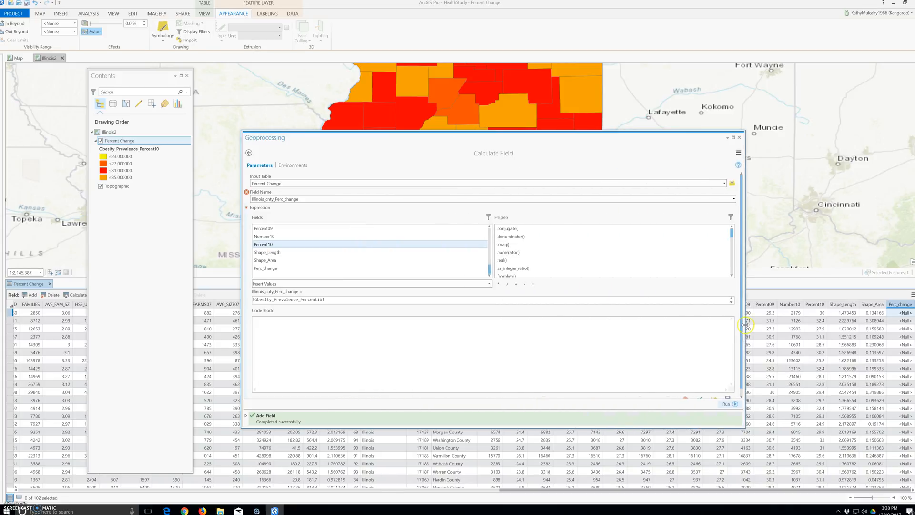
left_click(356, 299)
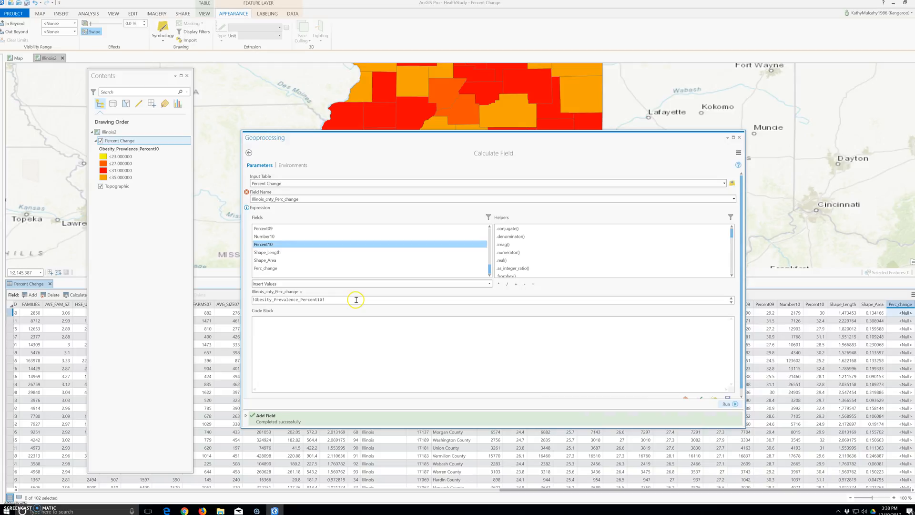
left_click(525, 285)
scroll(296, 268, "up", 1)
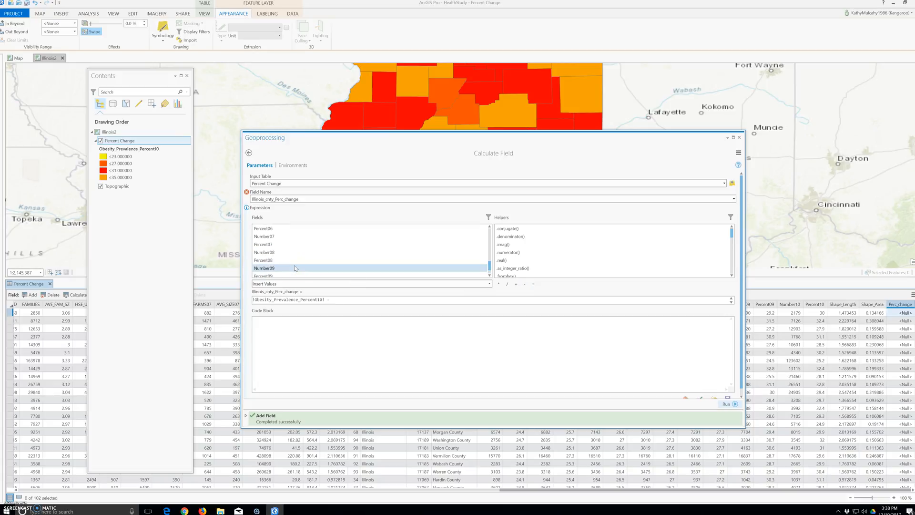
scroll(296, 268, "down", 1)
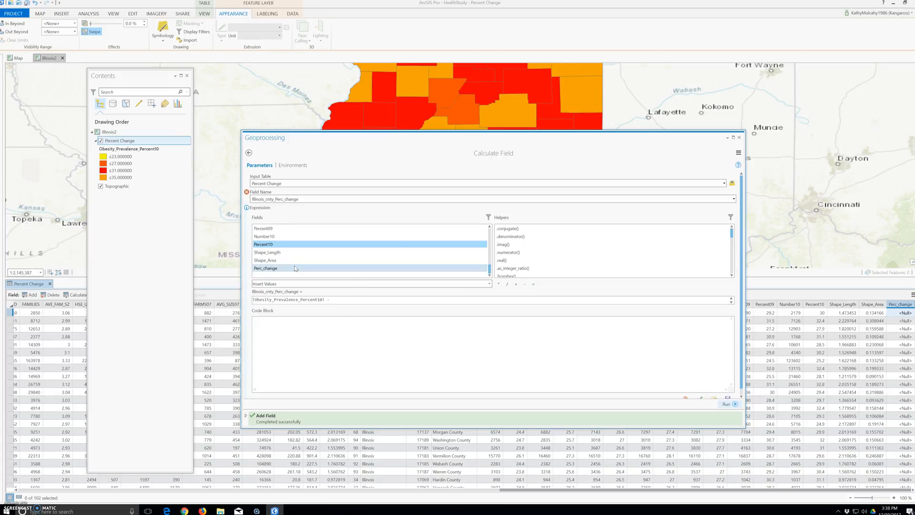
scroll(296, 268, "up", 4)
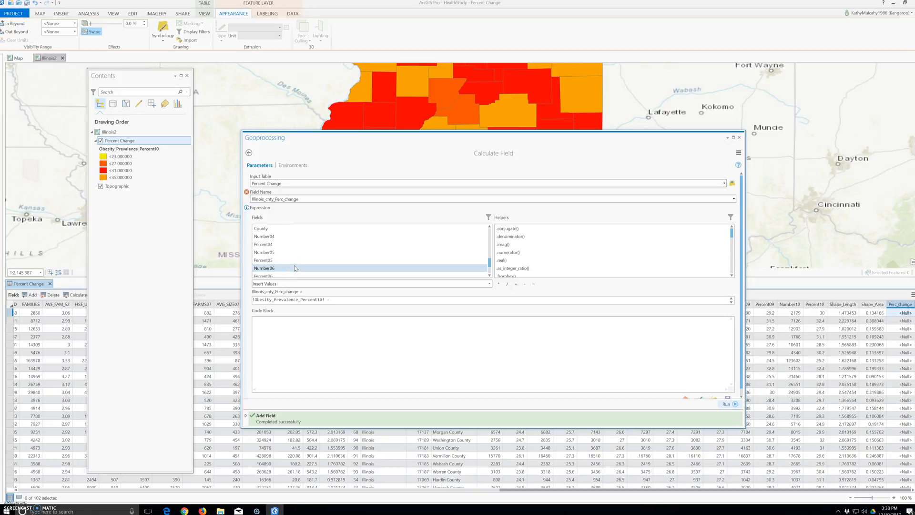
double_click(263, 245)
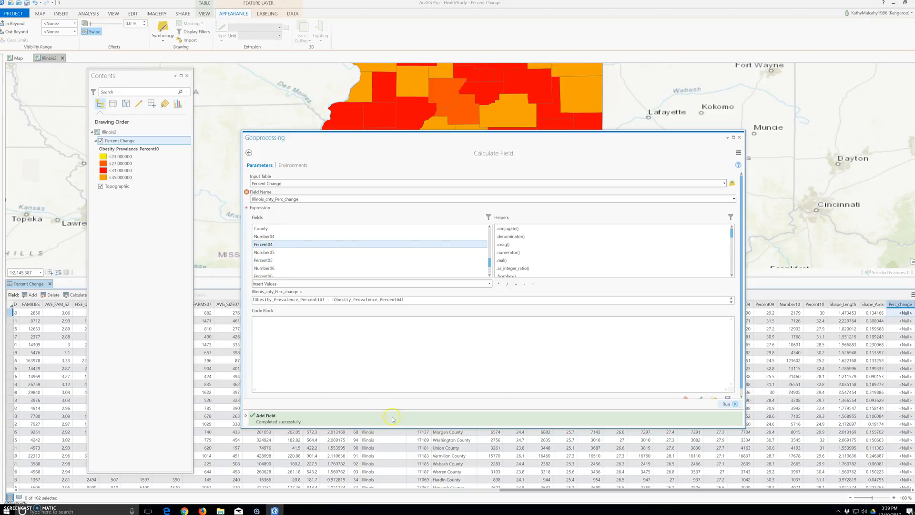
Try to run the calculation of Percent10 minus Percent04 into Illinois_cnty_Perc_change
mouse_move(396, 420)
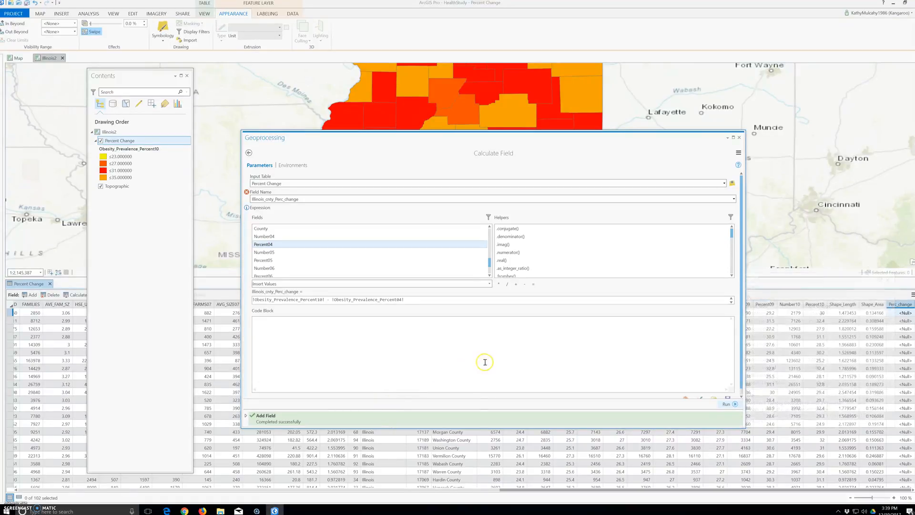
left_click(525, 286)
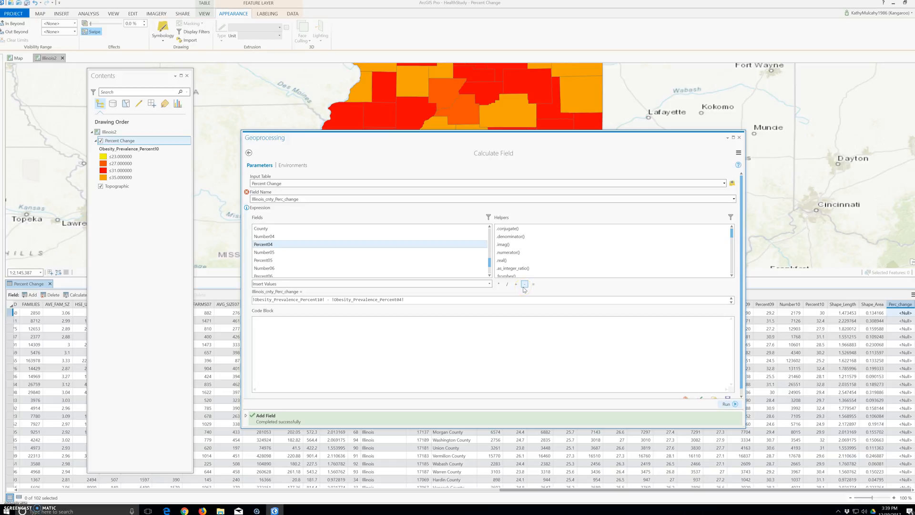
left_click(477, 310)
left_click(722, 405)
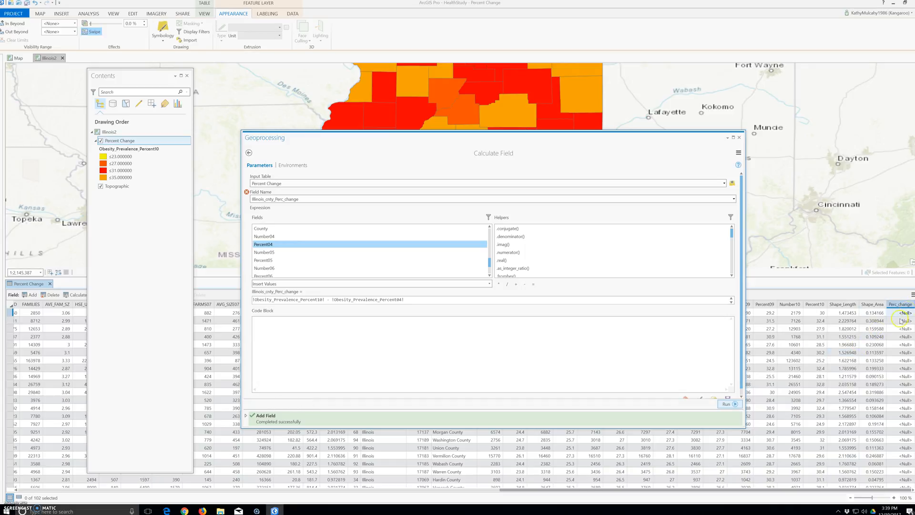
left_click(729, 405)
left_click(729, 404)
Clear the expression and choose the existing Perc_change field as the field to calculate
left_click_drag(417, 299, 250, 299)
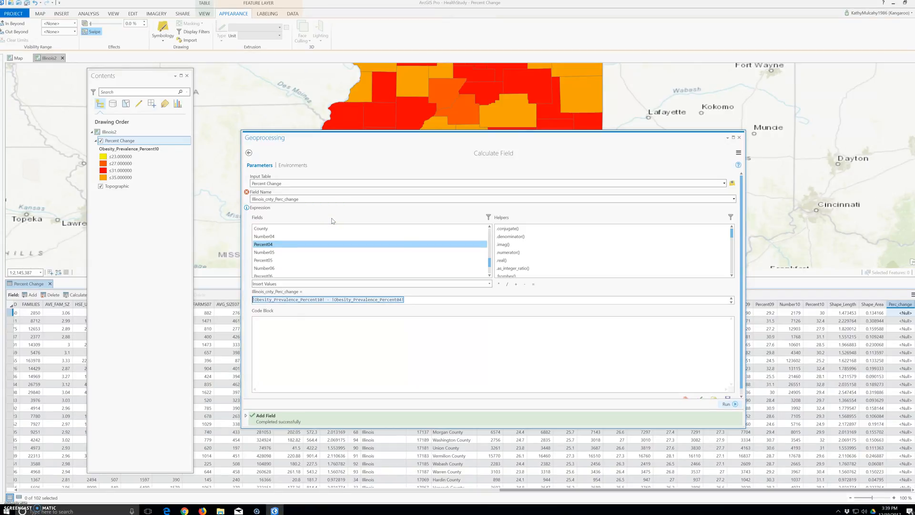
key("BackSpace")
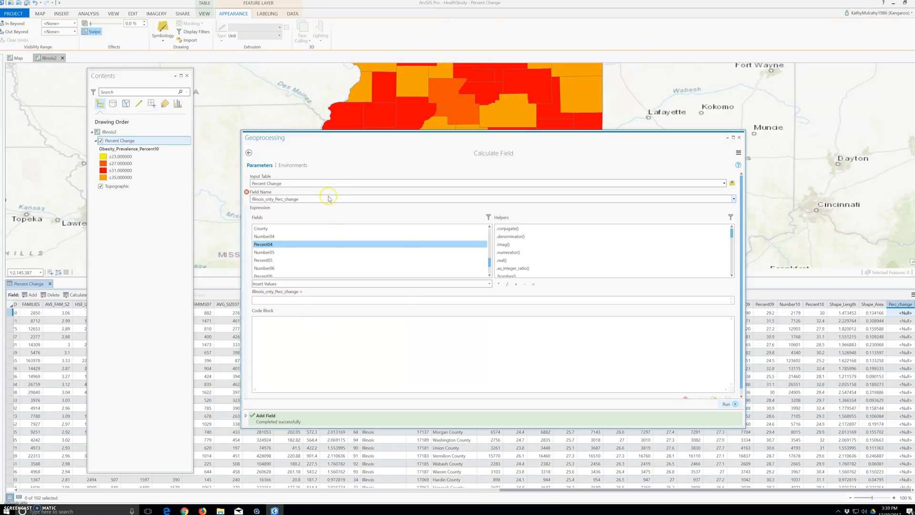
double_click(329, 199)
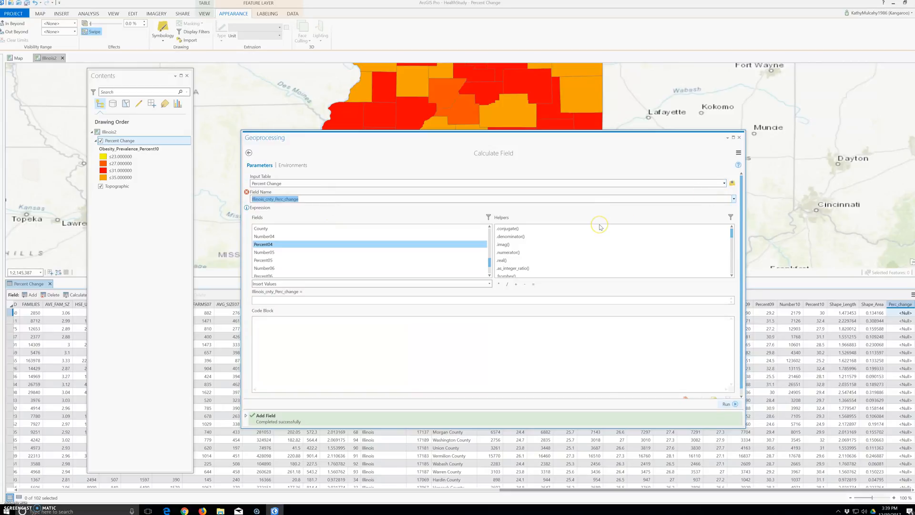
left_click(734, 199)
scroll(339, 310, "down", 10)
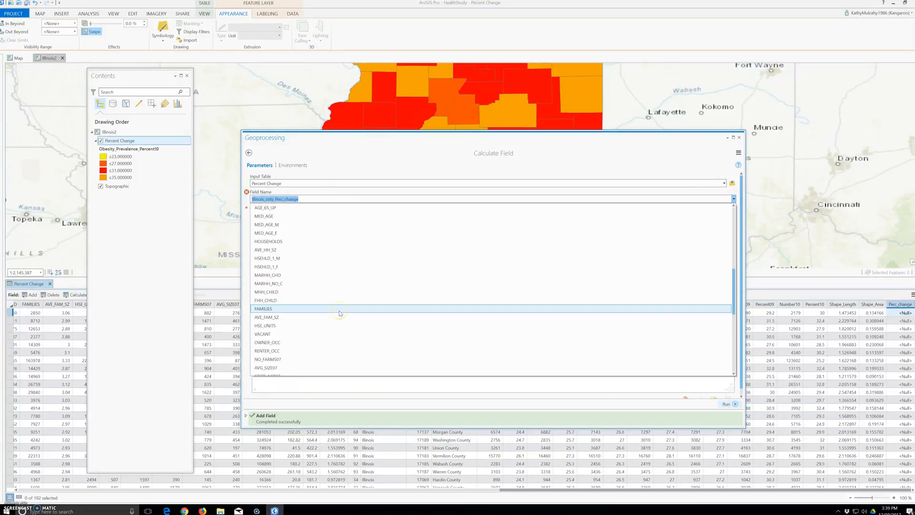
left_click(266, 368)
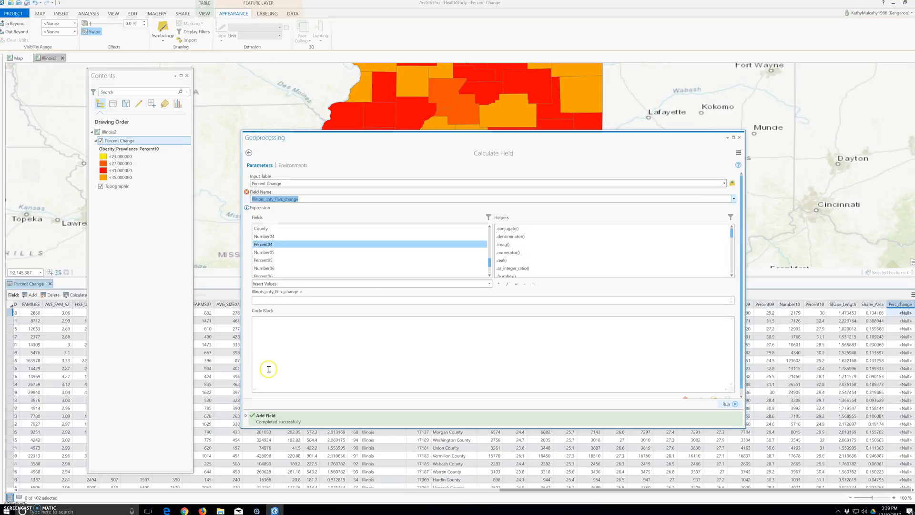
left_click(734, 199)
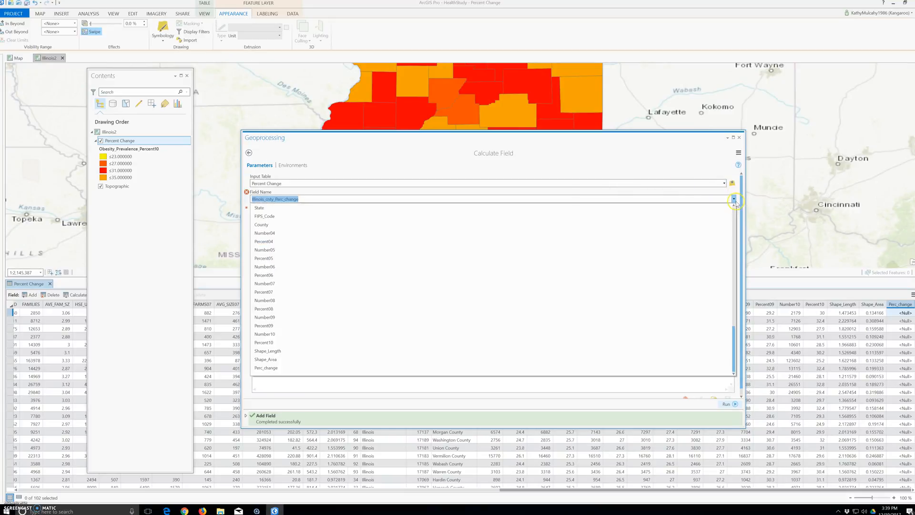
left_click(265, 368)
Enter the expression !Obesity_Prevalence_Percent10! - !Obesity_Prevalence_Percent04! for Perc_change and run the calculation
left_click(274, 300)
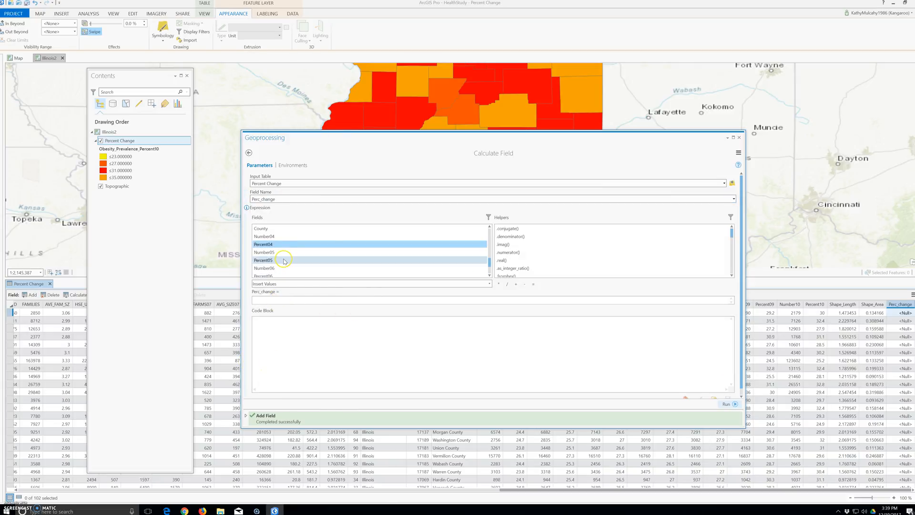
scroll(284, 262, "down", 2)
scroll(285, 261, "down", 2)
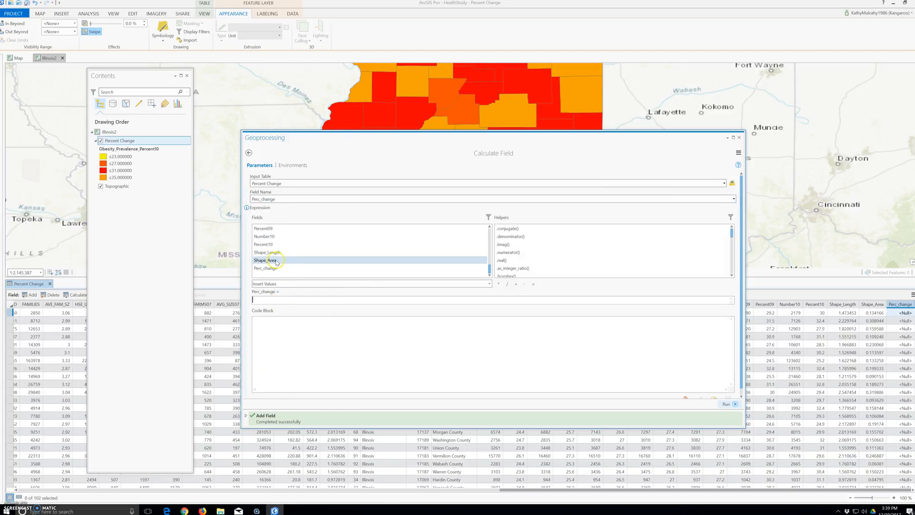
double_click(269, 245)
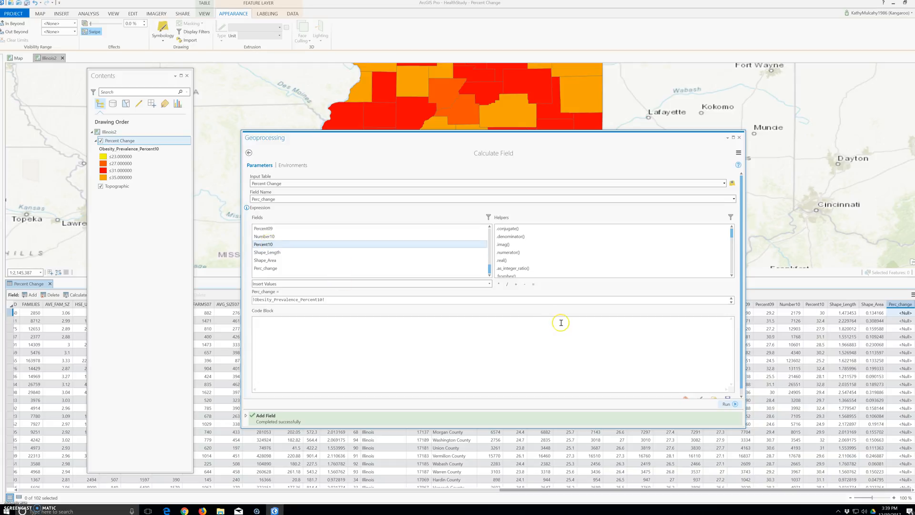
left_click(524, 285)
scroll(324, 248, "up", 3)
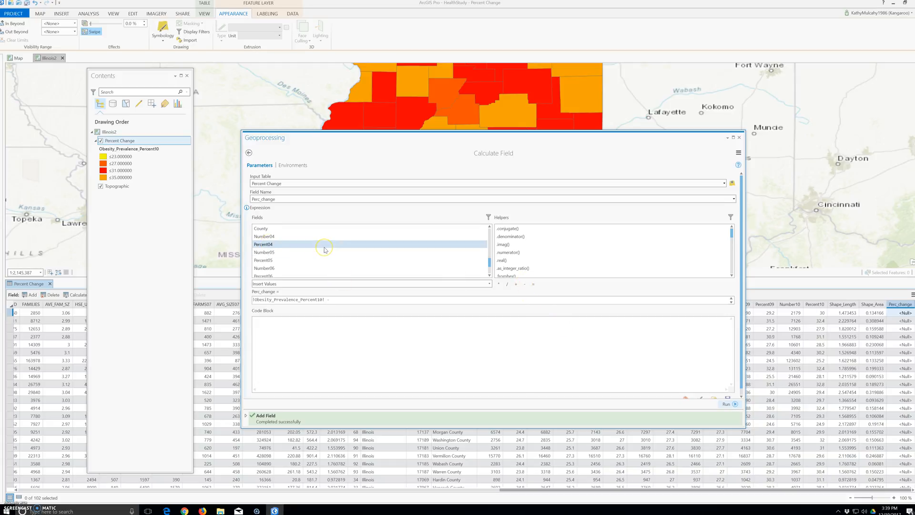
scroll(324, 250, "up", 3)
double_click(293, 269)
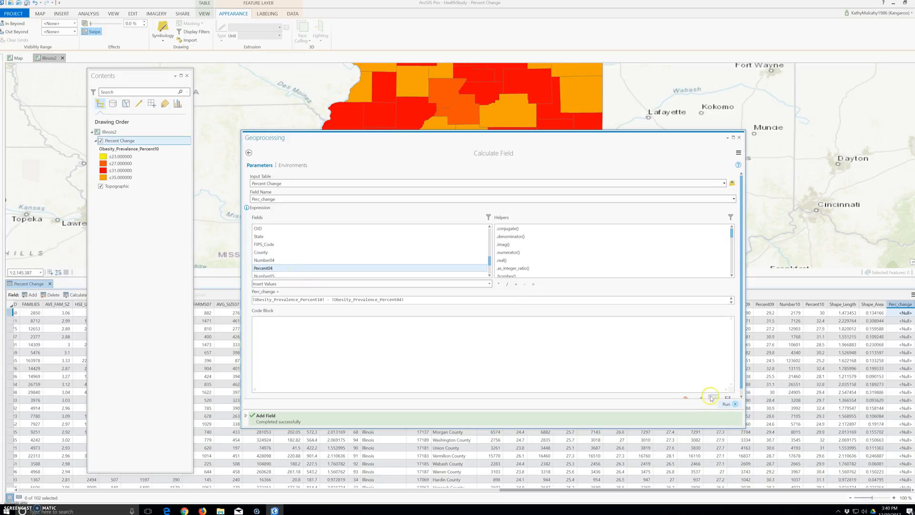
left_click(734, 404)
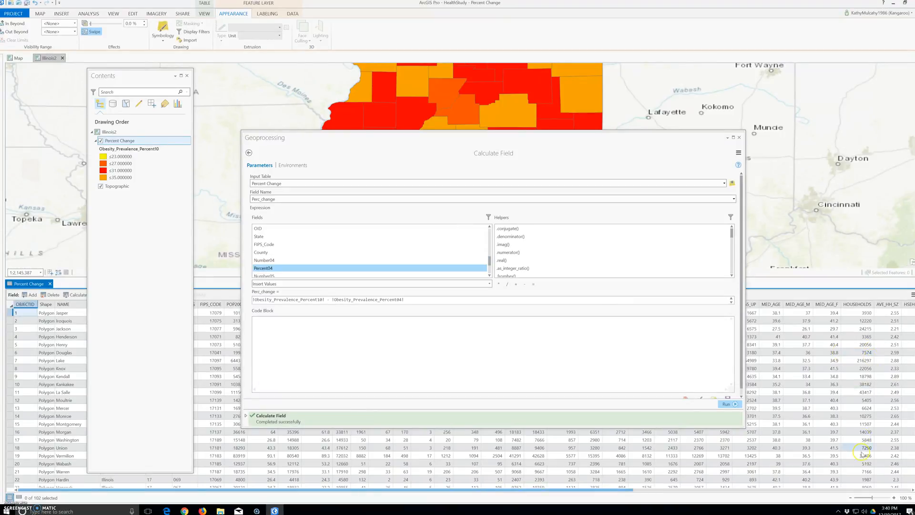
Check the calculated values in the Perc_change column of the attribute table and close the geoprocessing window
left_click(614, 491)
left_click_drag(614, 490, 867, 497)
scroll(879, 483, "right", 10)
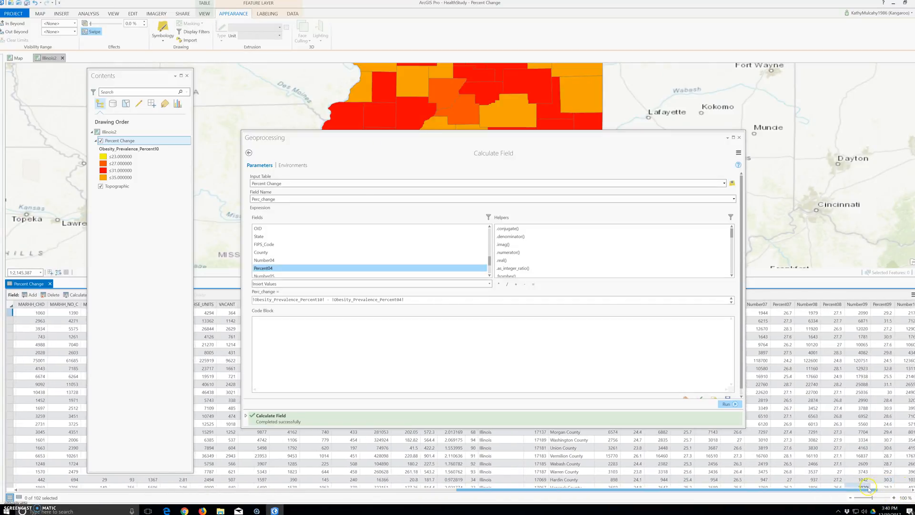
left_click_drag(879, 489, 913, 490)
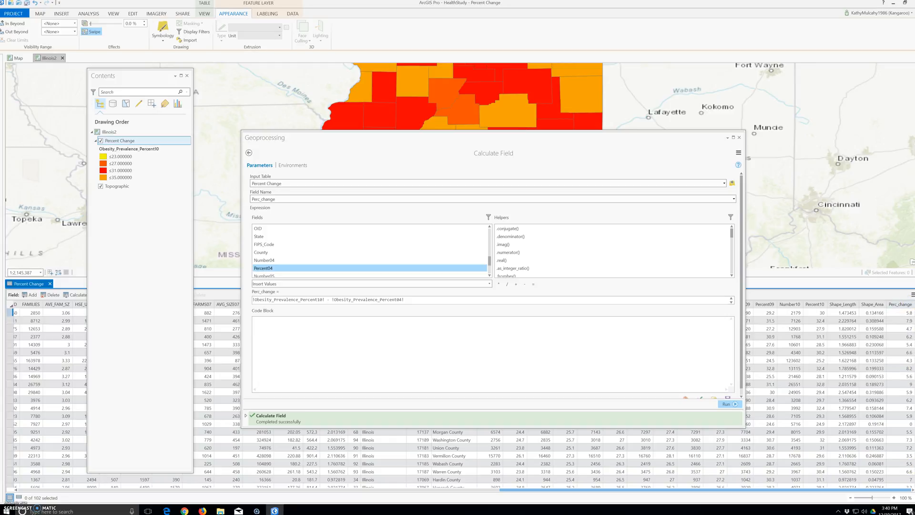
left_click(739, 138)
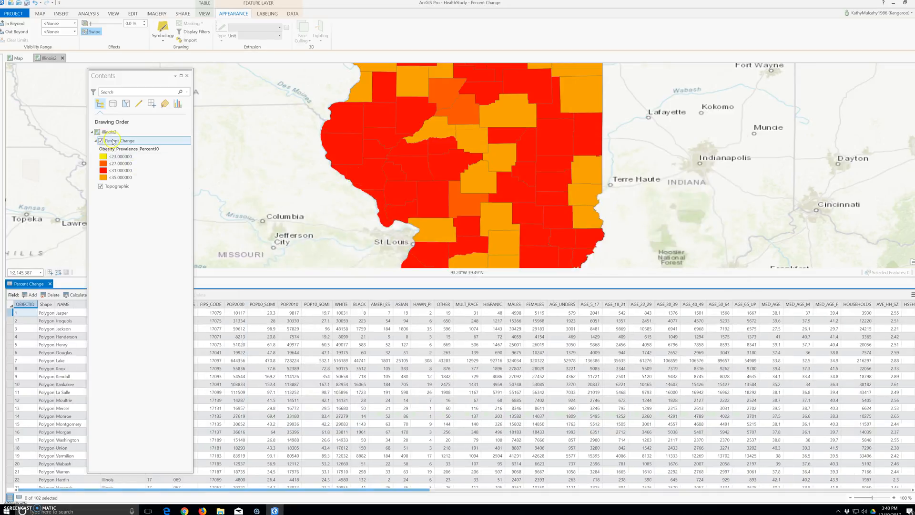
Open the symbology of the Percent Change layer and try to choose Perc_change as the symbolized field
right_click(114, 141)
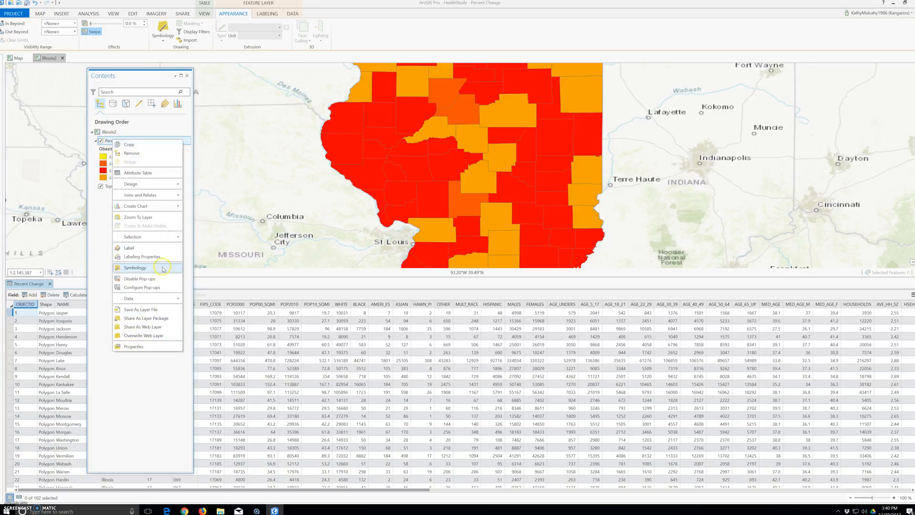
left_click(163, 269)
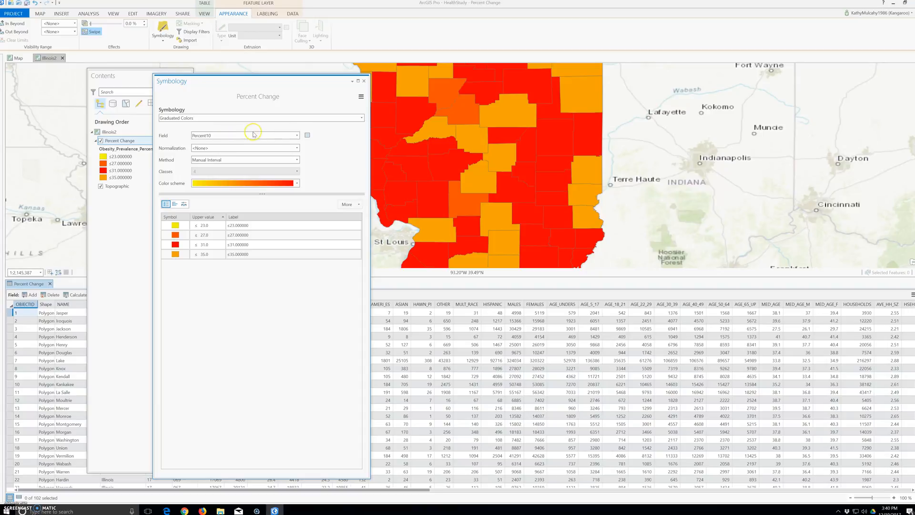
left_click(297, 135)
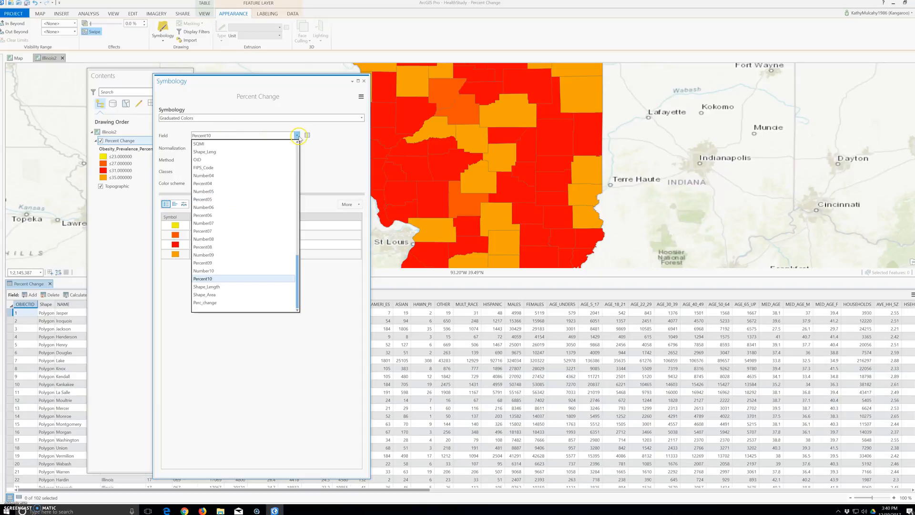
left_click(212, 305)
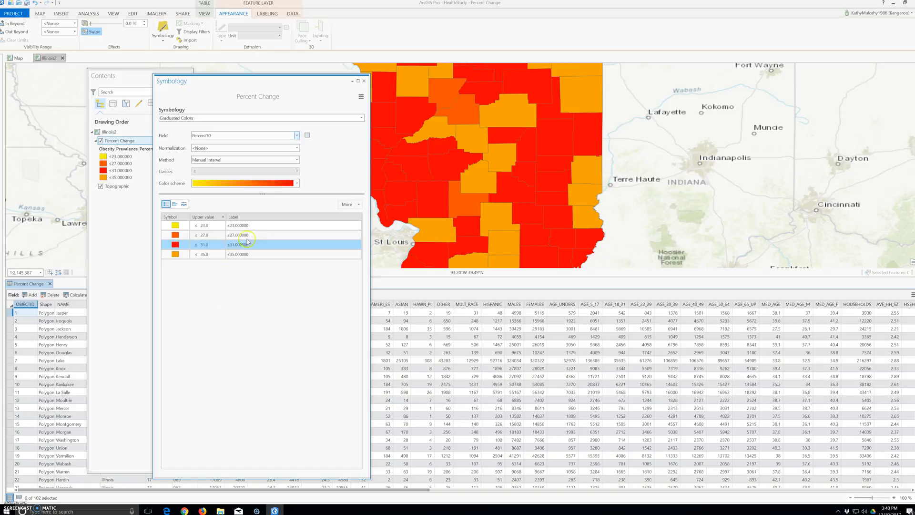
Format the Percent Change layer's class labels to 1 decimal place in the advanced symbology options and close the symbology settings
left_click(361, 97)
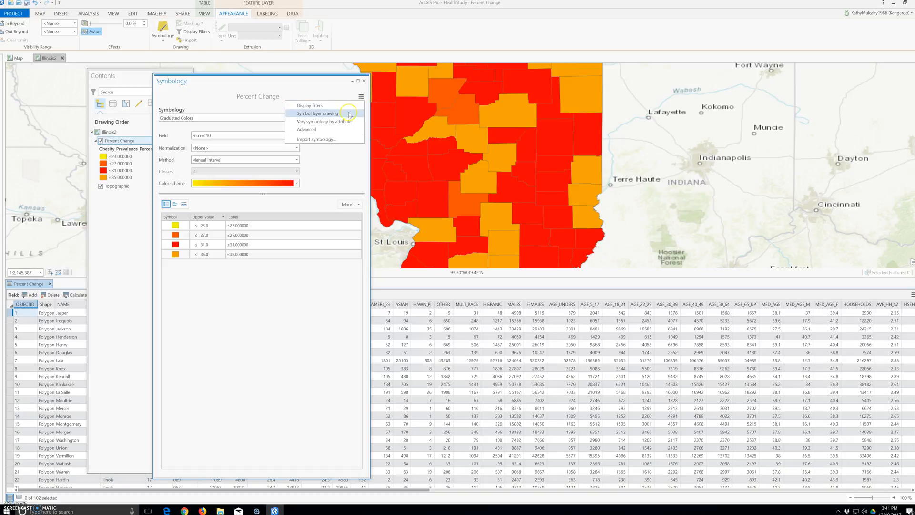
left_click(336, 129)
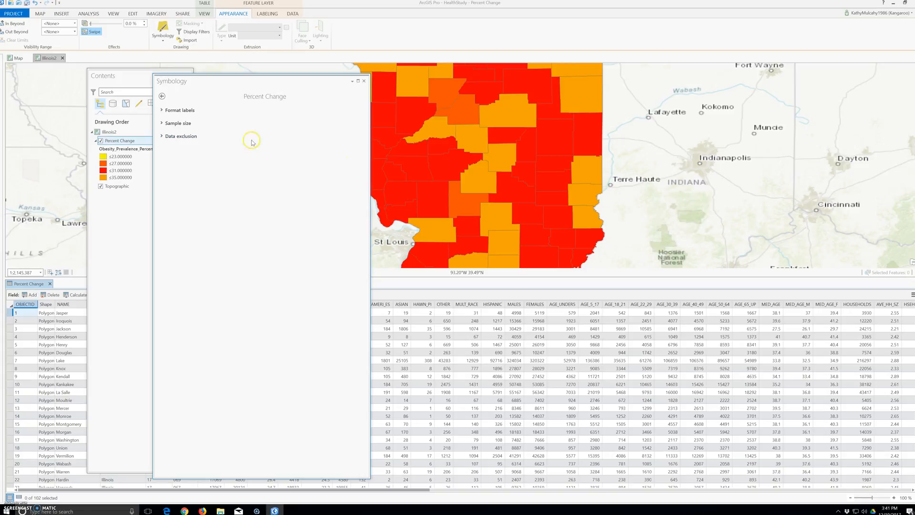
left_click(178, 111)
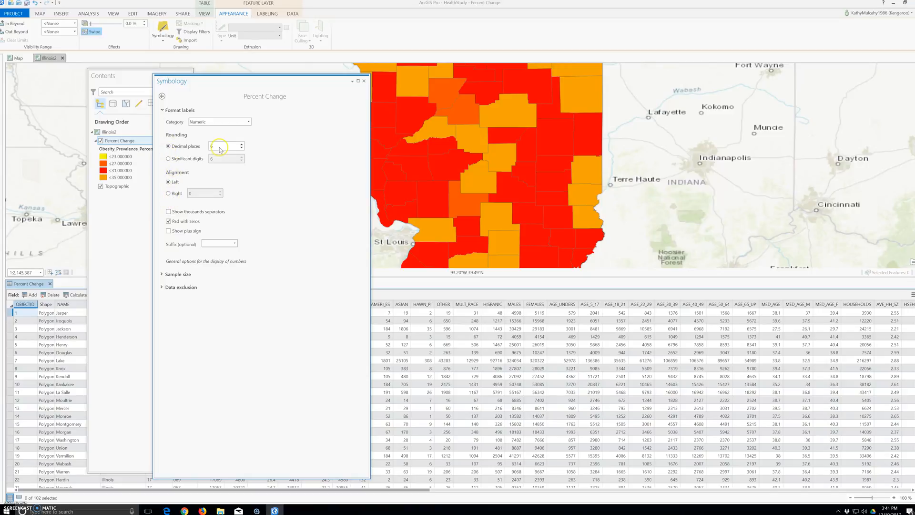
left_click(242, 144)
left_click(242, 144)
left_click(242, 147)
left_click(241, 148)
left_click(220, 148)
type("1")
left_click(250, 323)
left_click(363, 80)
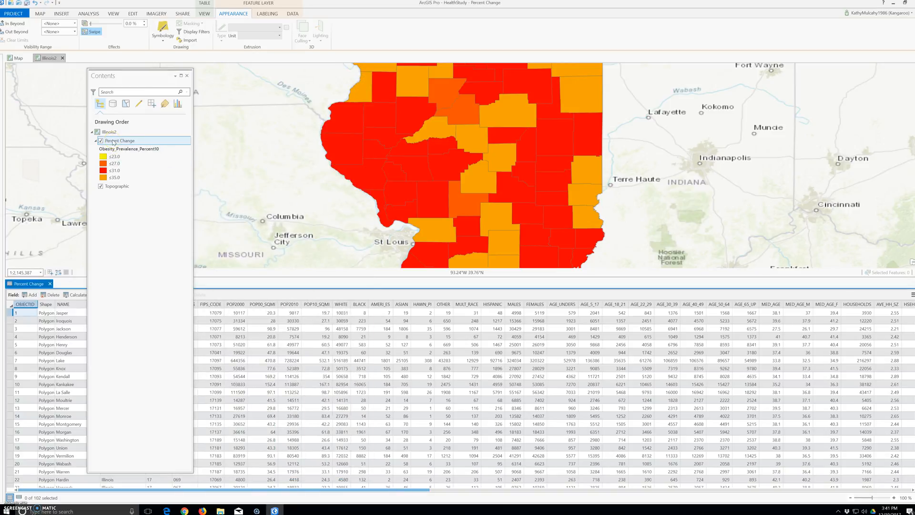
Check the Perc_change column in the attribute table and set Perc_change as the graduated colors field for the Percent Change layer
left_click(335, 492)
left_click_drag(335, 493, 810, 496)
left_click_drag(911, 479, 882, 470)
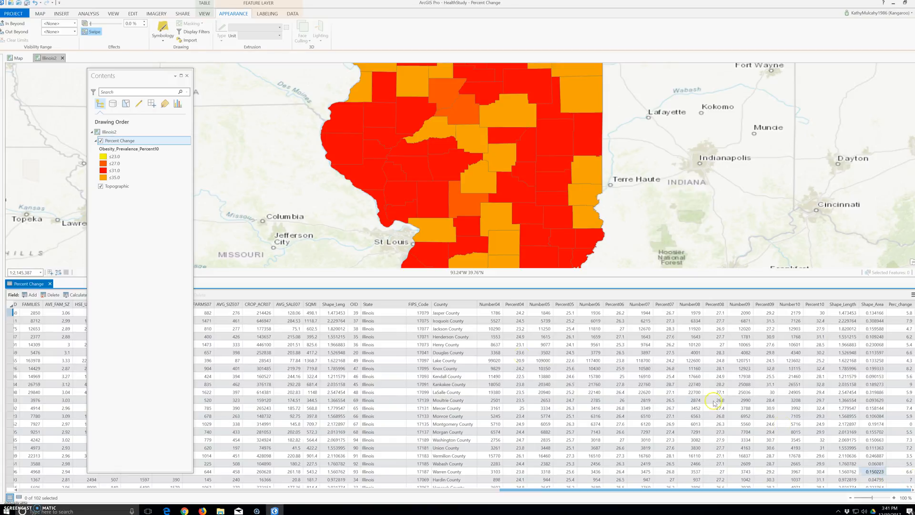
right_click(123, 143)
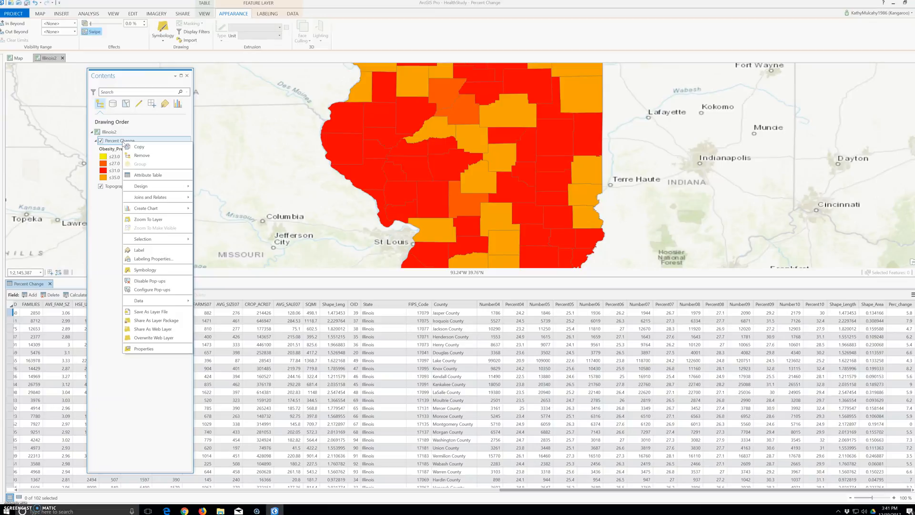
left_click(155, 273)
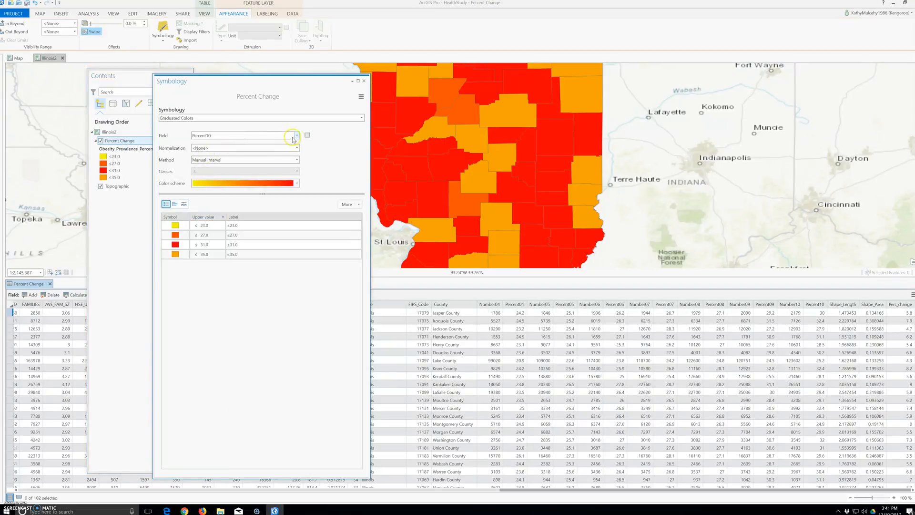
left_click(293, 139)
left_click(220, 306)
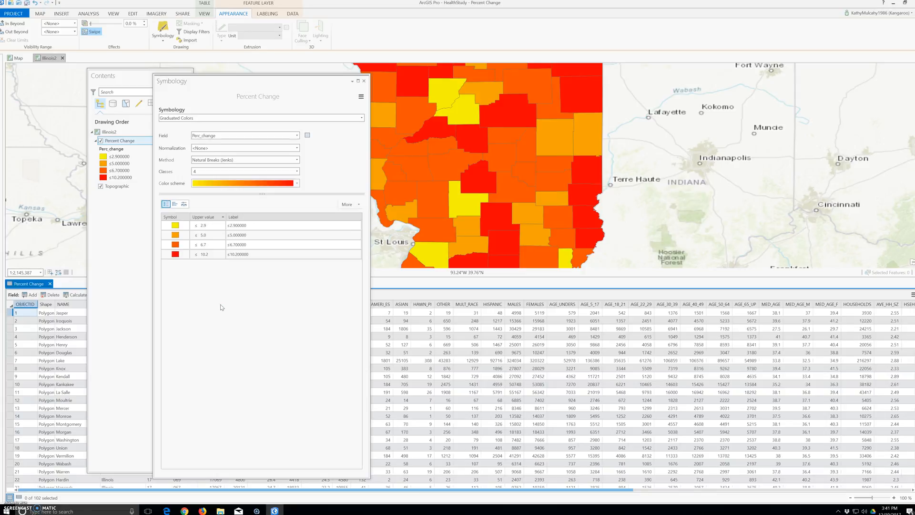
Apply the Blues (Continuous) color scheme to the Percent Change layer's classes and close the symbology settings
left_click(265, 215)
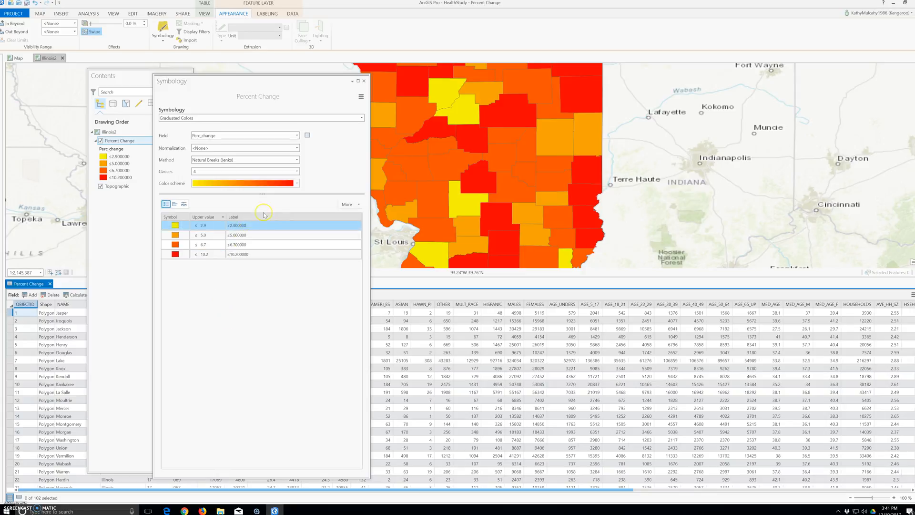
left_click(298, 183)
left_click(257, 263)
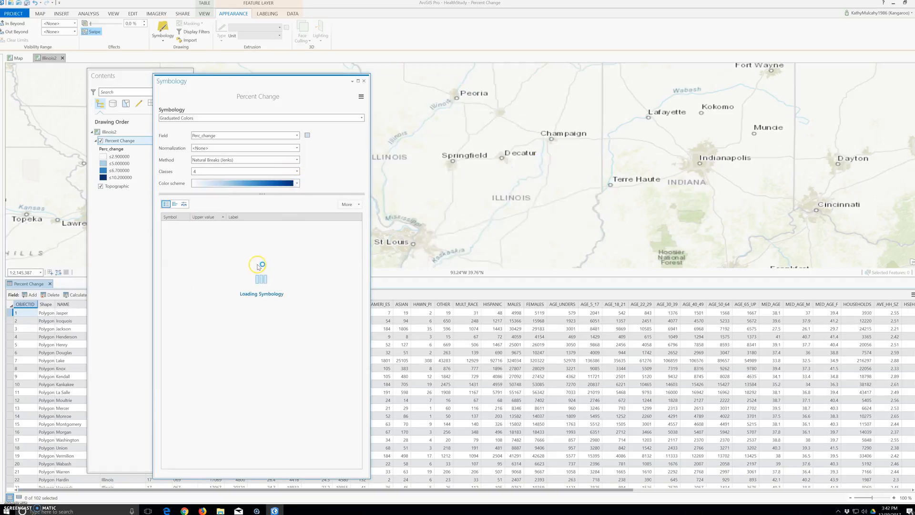
left_click(255, 276)
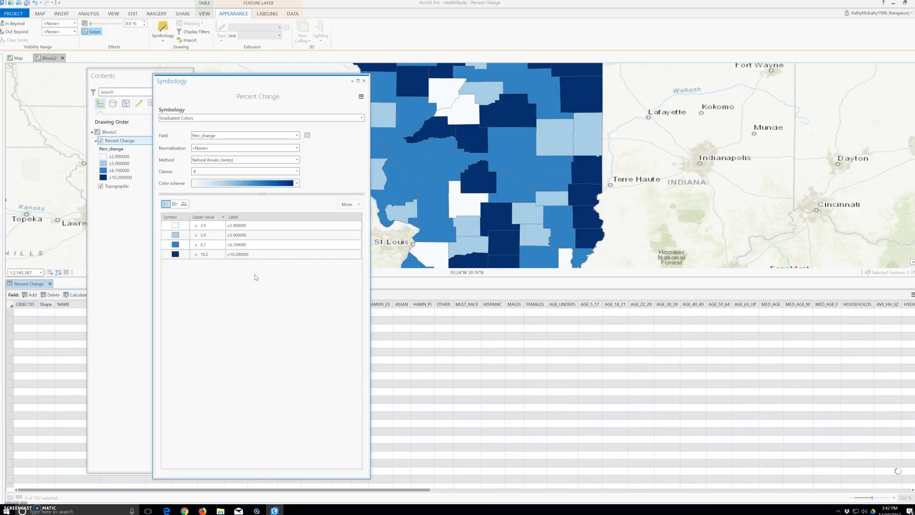
left_click(254, 279)
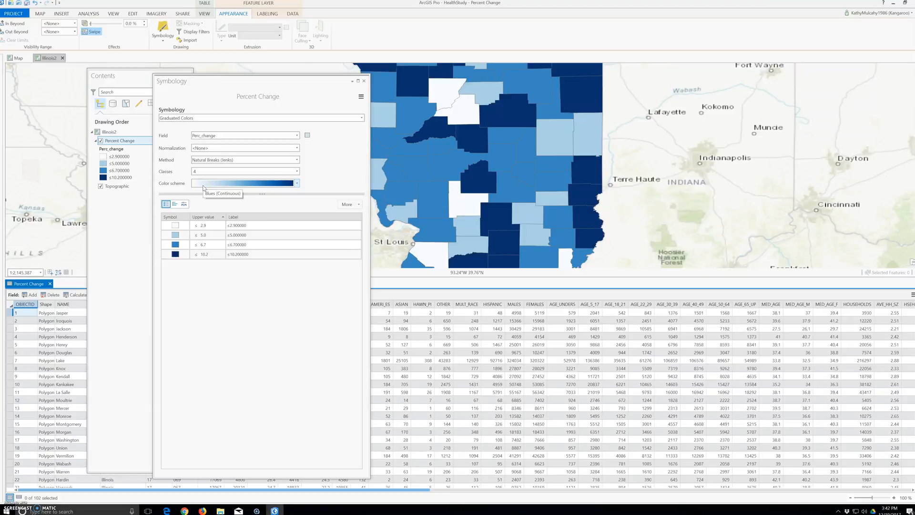
left_click(364, 81)
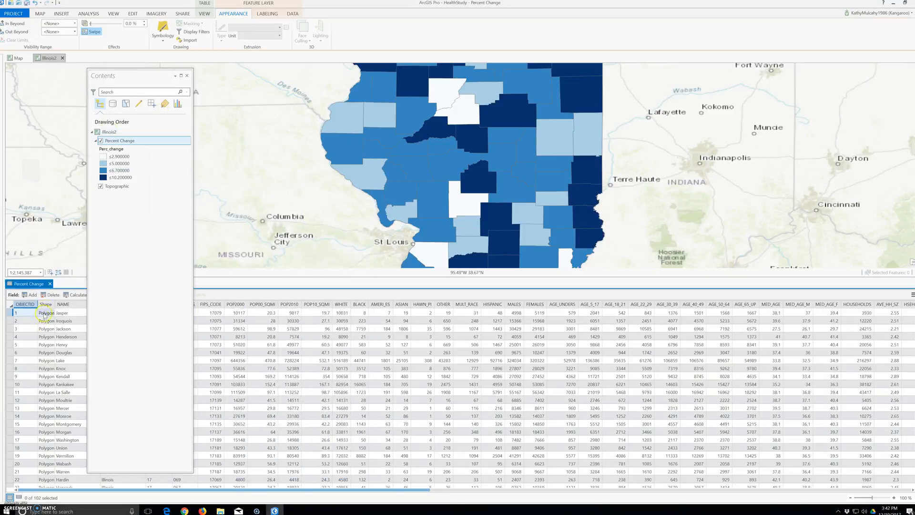
Close the attribute table and zoom the map to the extent of the Percent Change layer
left_click(50, 283)
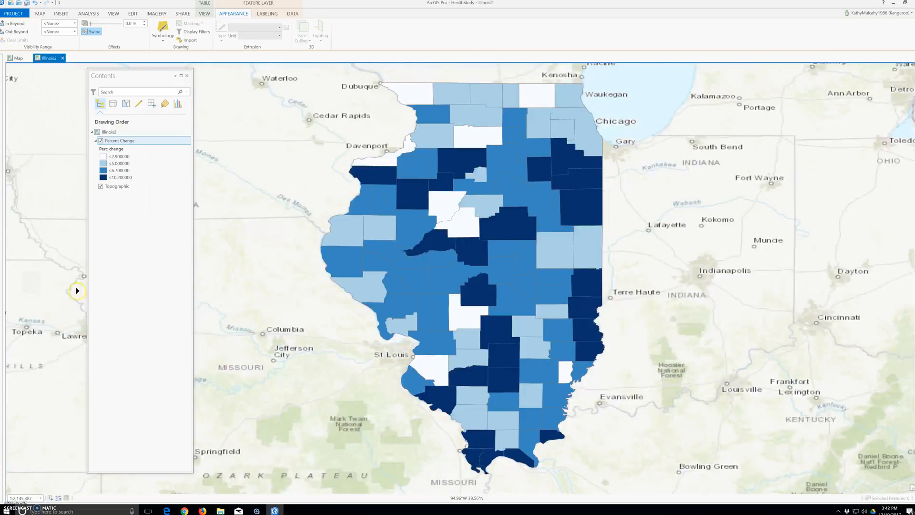
right_click(109, 141)
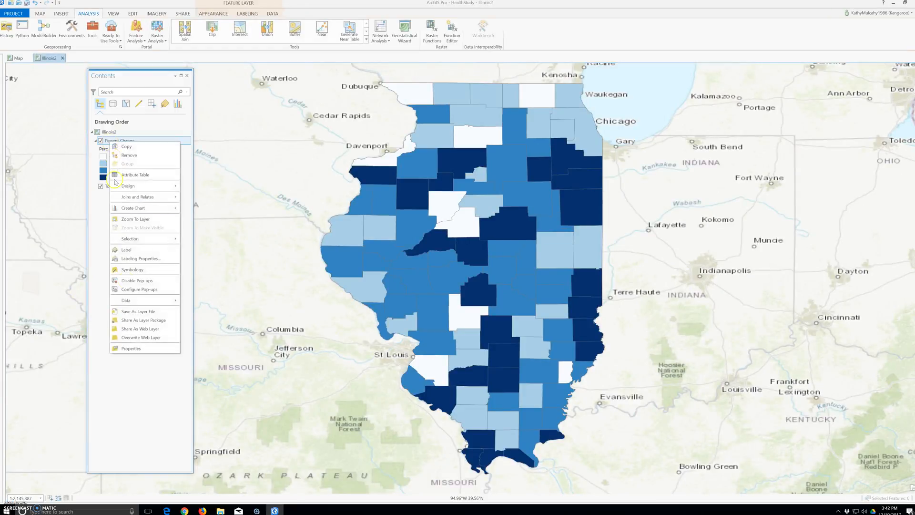
left_click(140, 219)
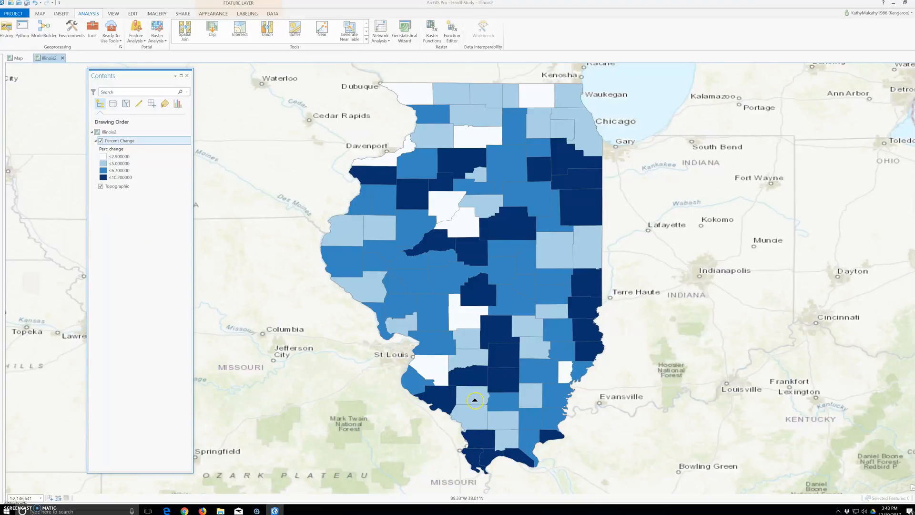
mouse_move(497, 460)
left_mouse_down()
mouse_move(491, 344)
mouse_move(488, 472)
mouse_move(443, 88)
mouse_move(491, 475)
left_mouse_up()
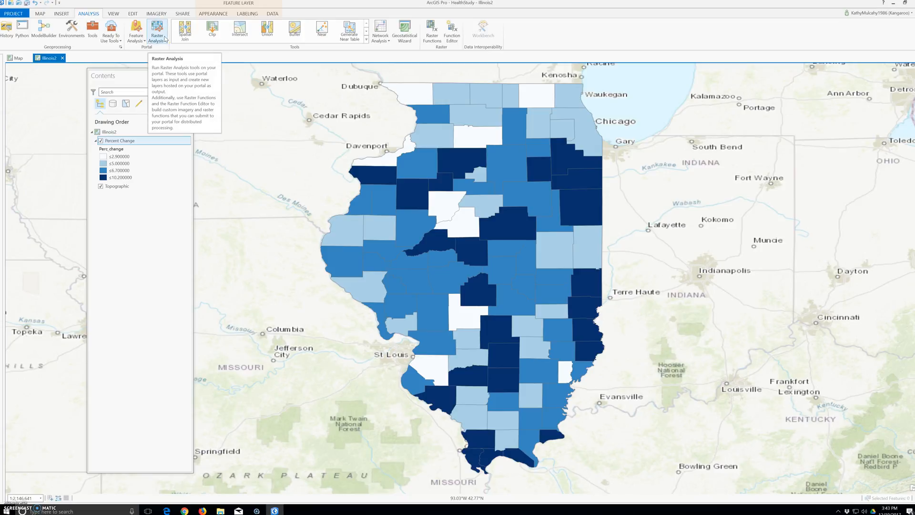
left_click(368, 33)
left_click(367, 33)
left_click(367, 24)
left_click(351, 29)
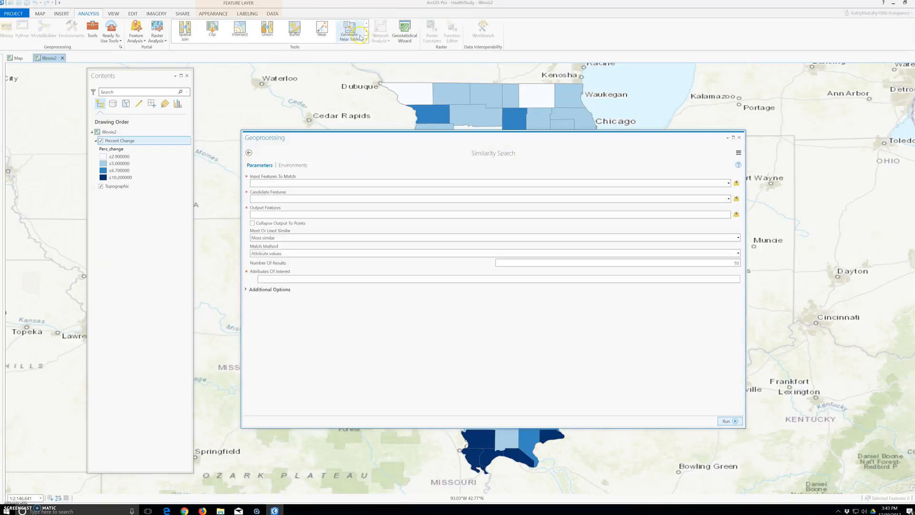
left_click(739, 137)
Find and open the Summary Statistics analysis tool and set Percent Change as its input table
left_click(367, 32)
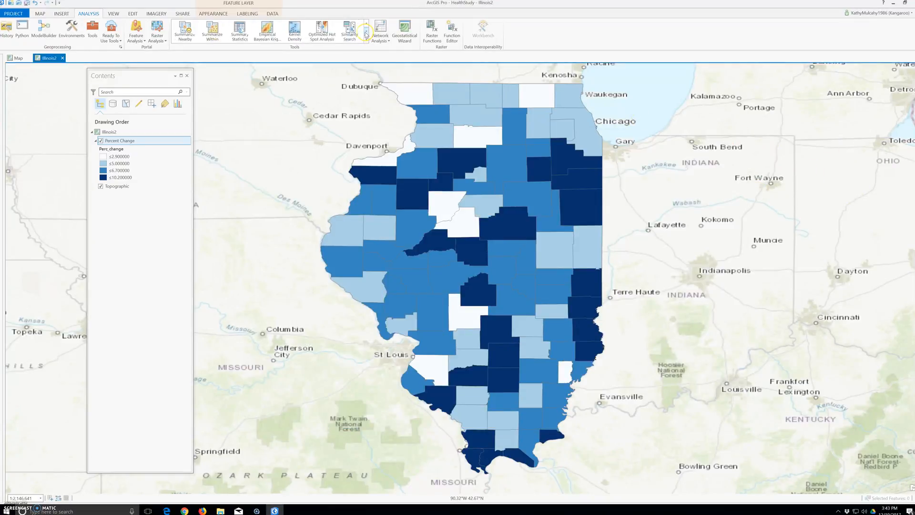
left_click(366, 33)
left_click(366, 33)
left_click(366, 24)
left_click(366, 24)
left_click(239, 31)
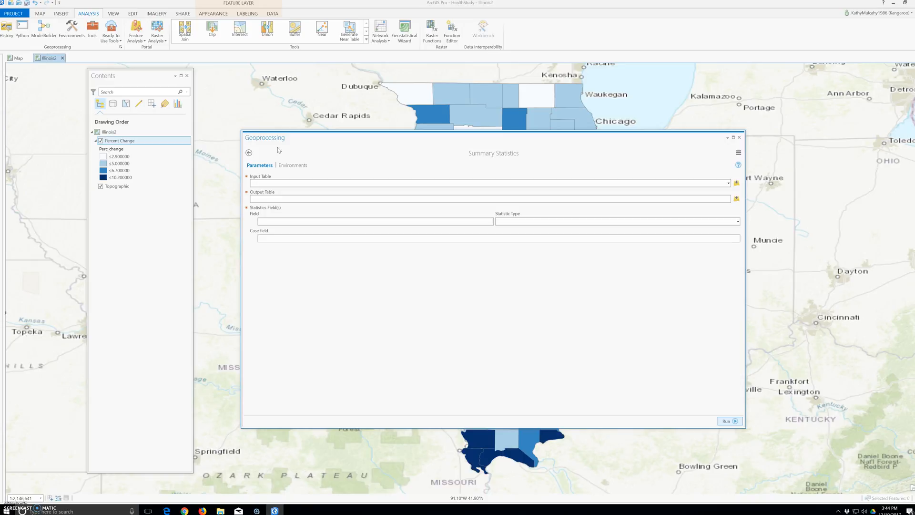
left_click(280, 182)
left_click(728, 183)
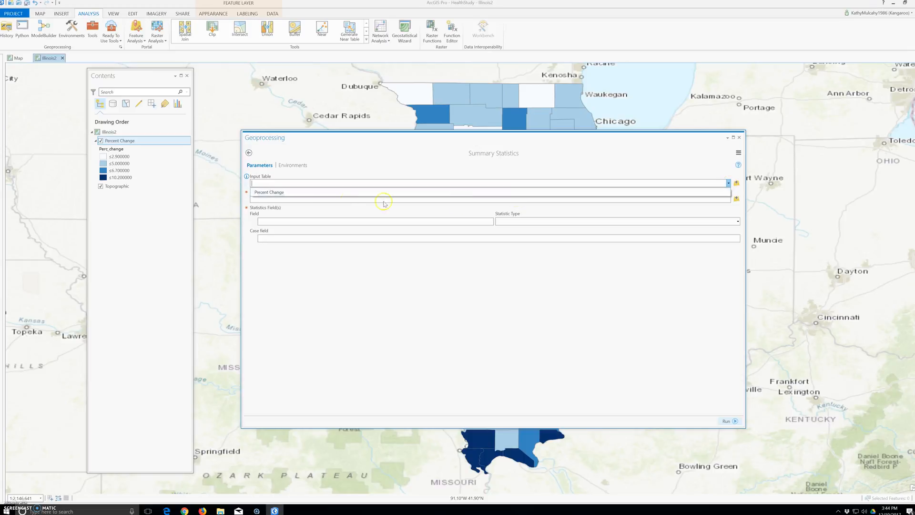
left_click(274, 192)
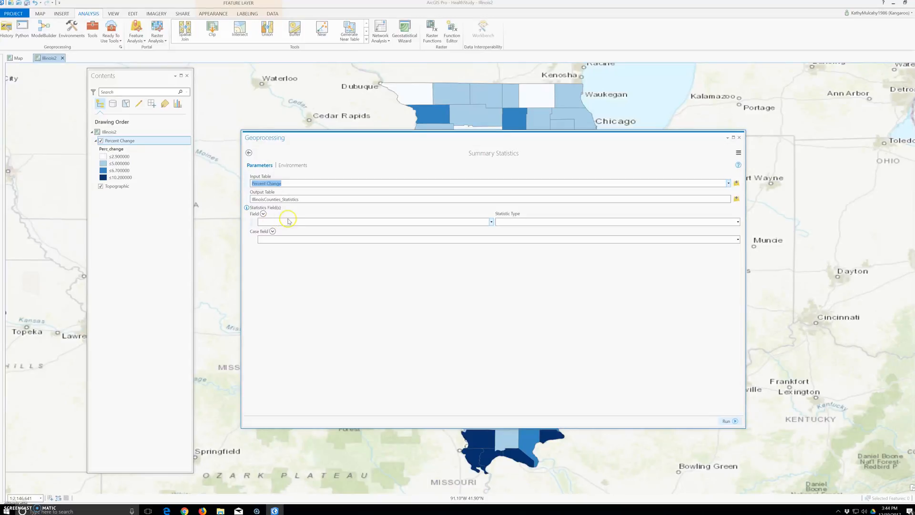
Add Number10 and Percent10 as statistics fields, each with the SUM statistic type
left_click(491, 222)
scroll(316, 348, "down", 5)
scroll(317, 351, "down", 5)
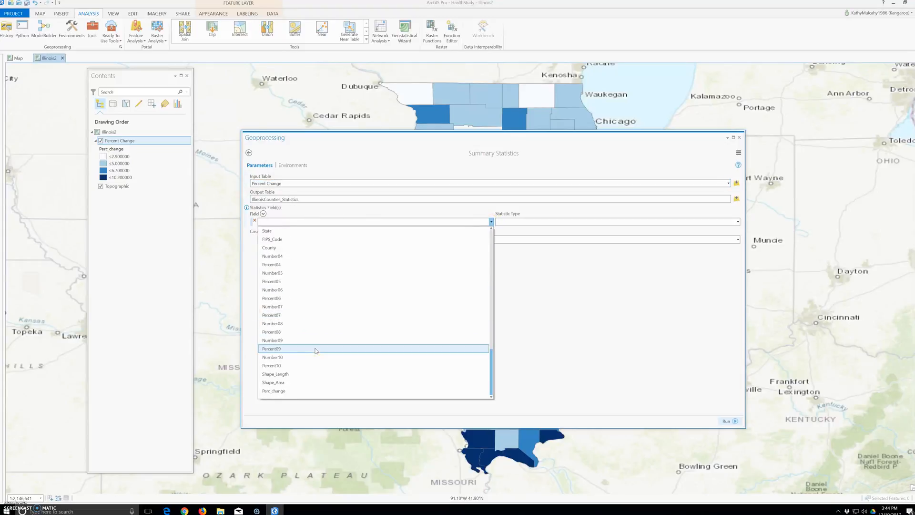
left_click(281, 359)
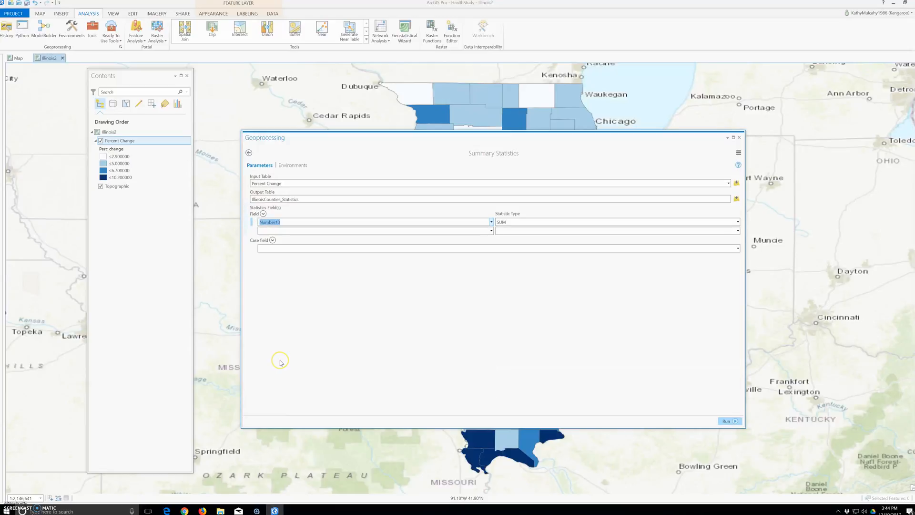
left_click(279, 364)
left_click(350, 277)
left_click(492, 232)
scroll(328, 333, "down", 6)
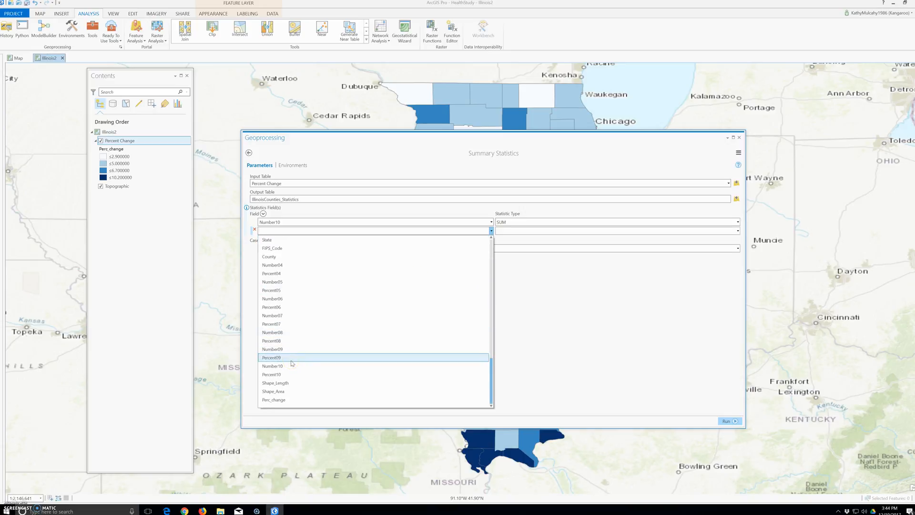
left_click(289, 376)
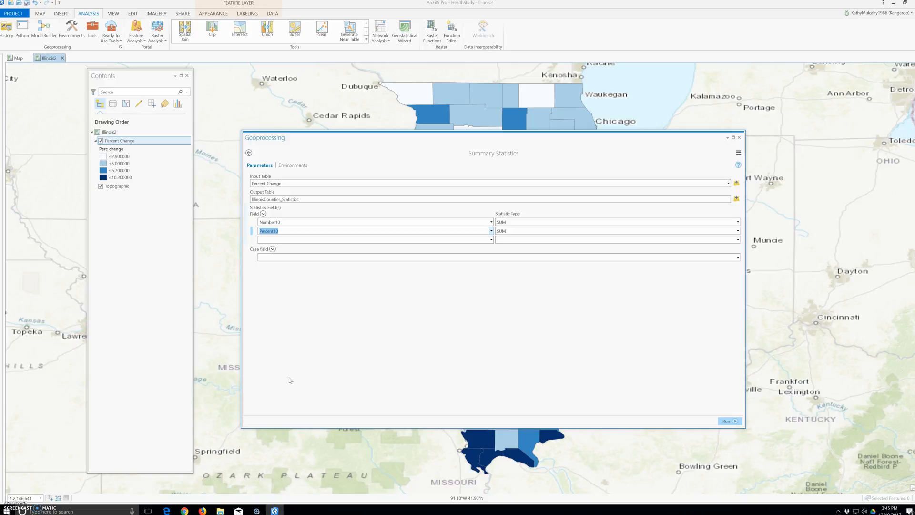
Set the statistic type MEAN in a third row without a field and try to run Summary Statistics
left_click(737, 240)
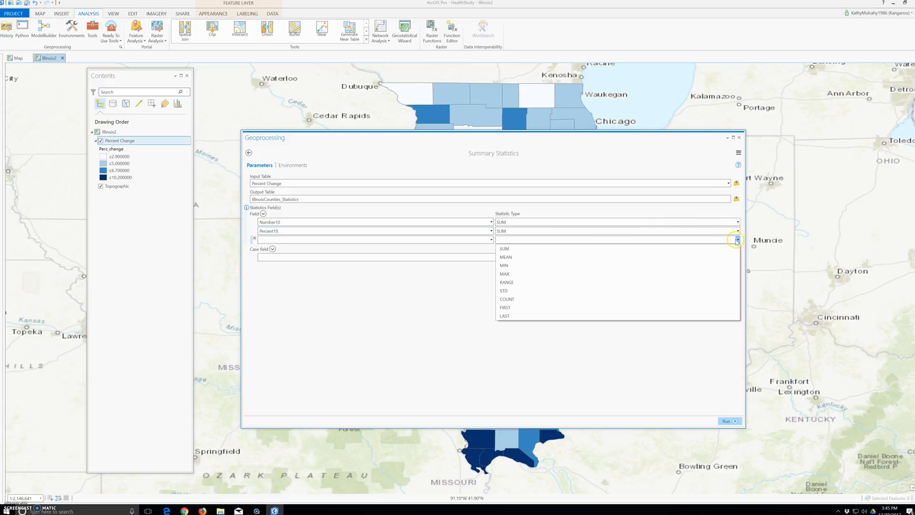
left_click(524, 257)
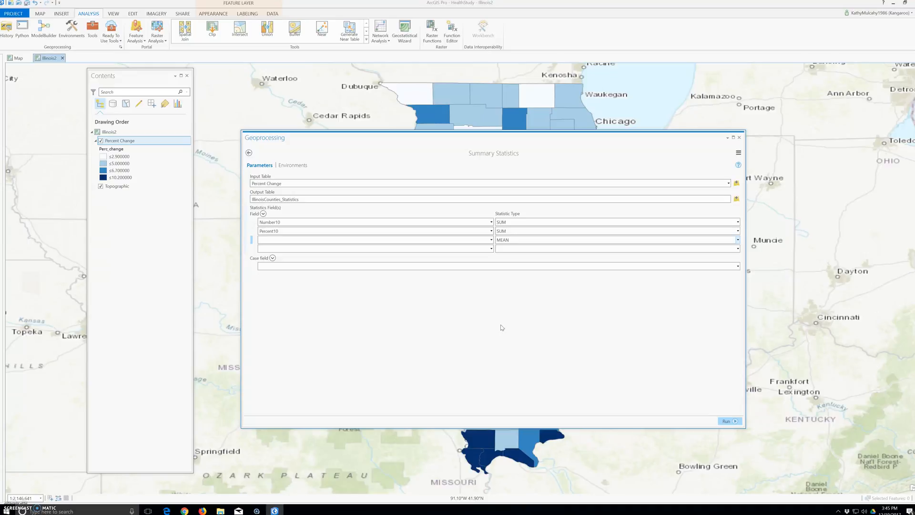
left_click(501, 318)
left_click(727, 421)
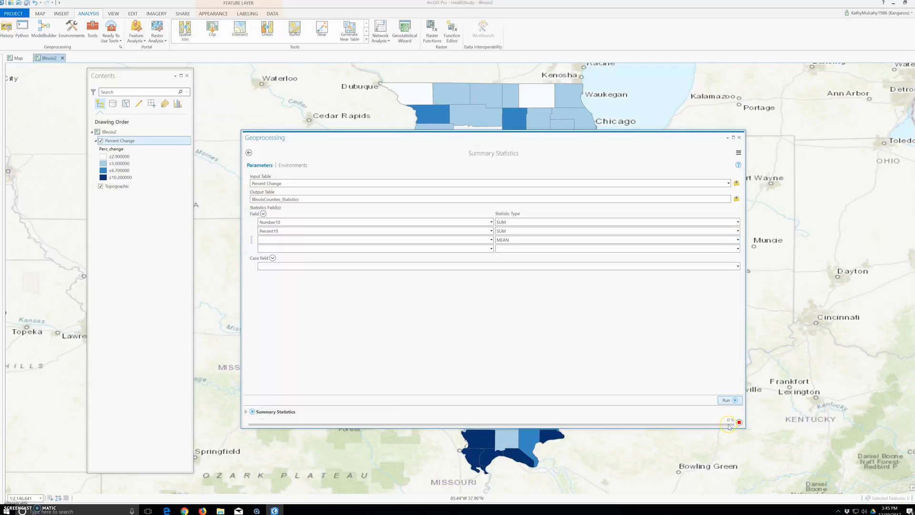
mouse_move(728, 427)
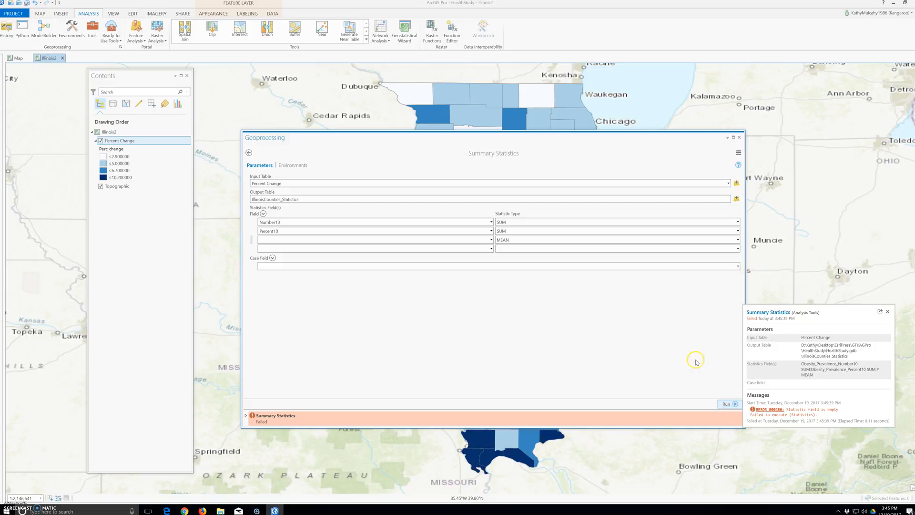
left_click(306, 421)
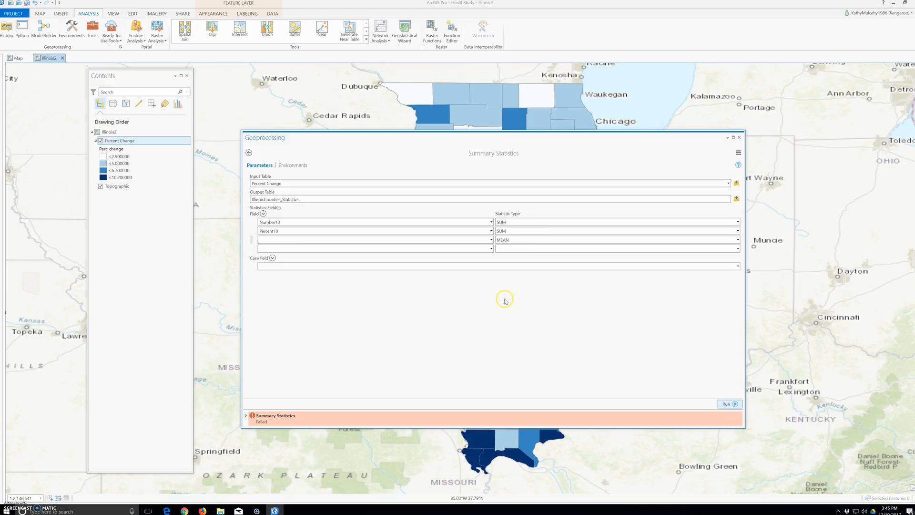
Change the statistic type of the Percent10 field to MEAN in the Summary Statistics tool
left_click(735, 247)
left_click(518, 257)
left_click(524, 231)
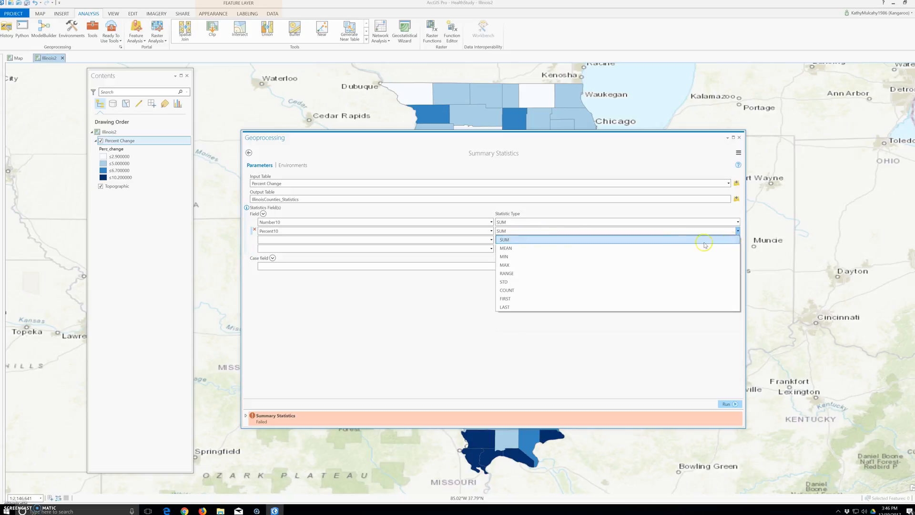
left_click(520, 249)
left_click(511, 240)
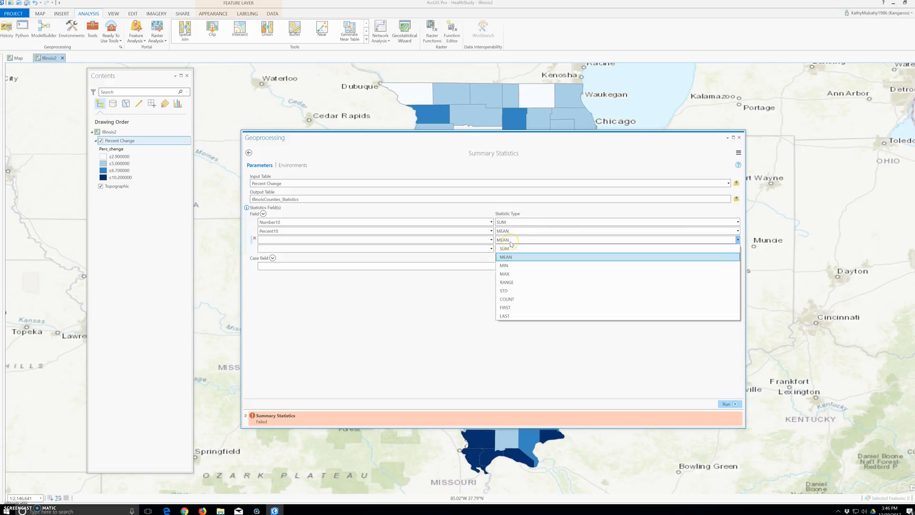
Remove the third statistics row that has no field and run Summary Statistics
left_click(255, 238)
left_click(255, 239)
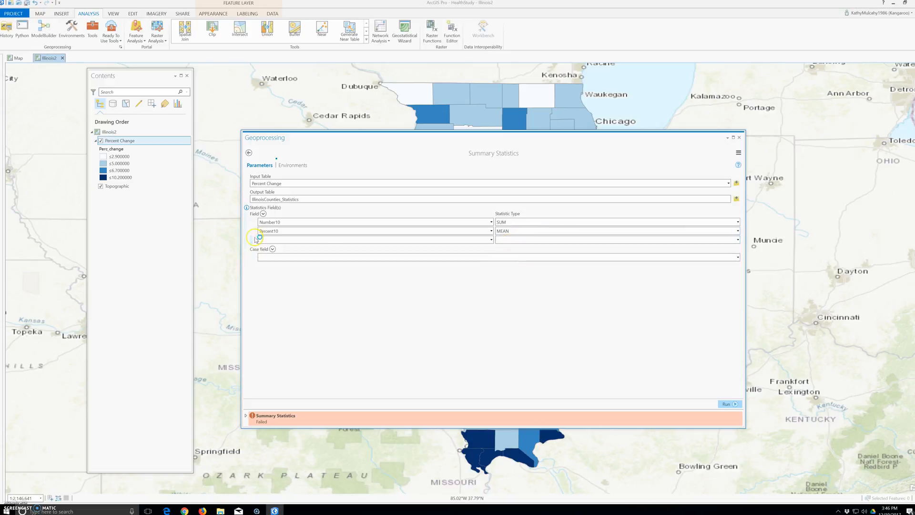
left_click(720, 403)
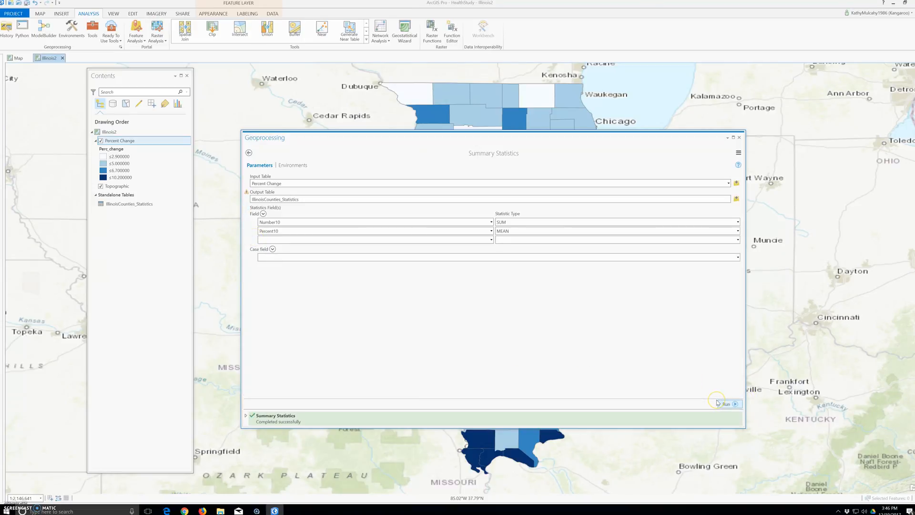
Open the IllinoisCounties_Statistics table in a floating window to review the results, and close it along with the Summary Statistics tool
right_click(122, 206)
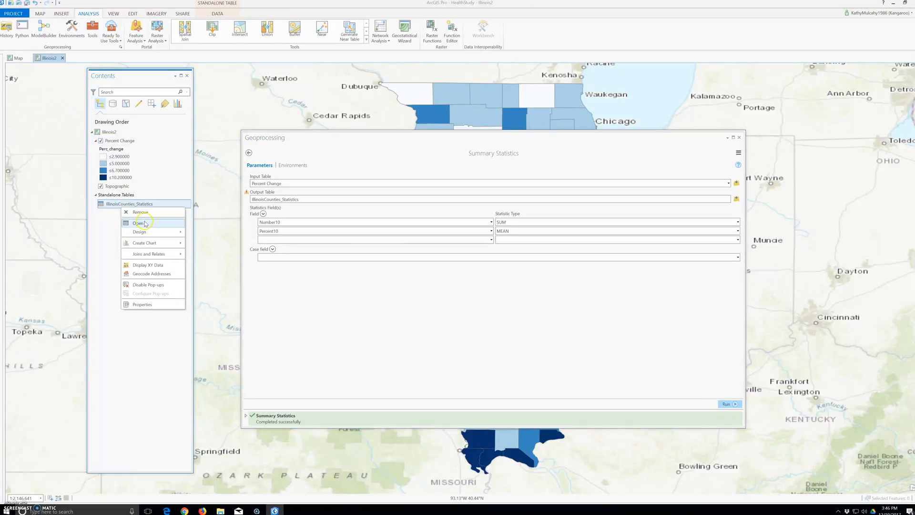
left_click(138, 223)
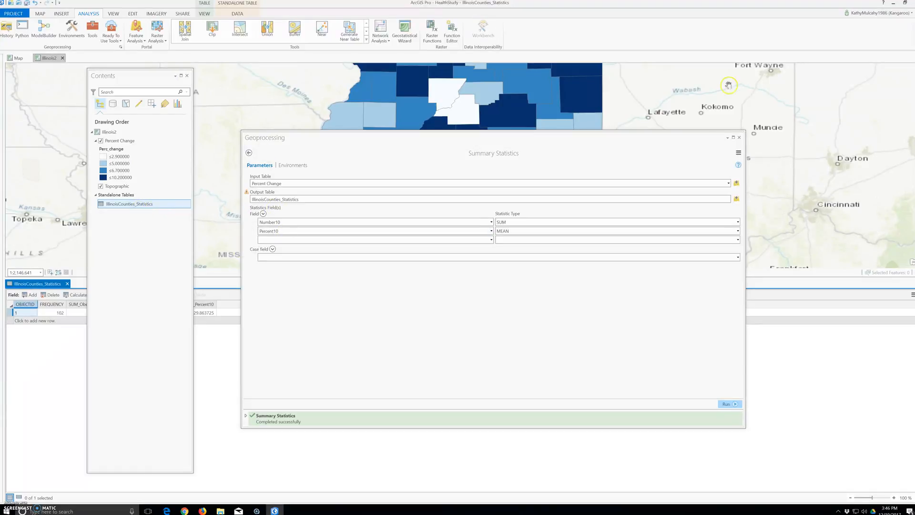
left_click_drag(27, 283, 297, 165)
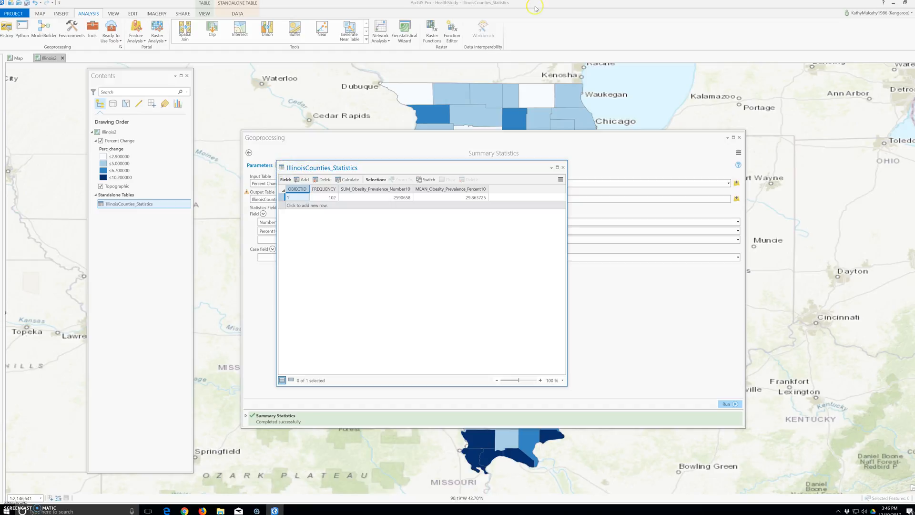
left_click(562, 168)
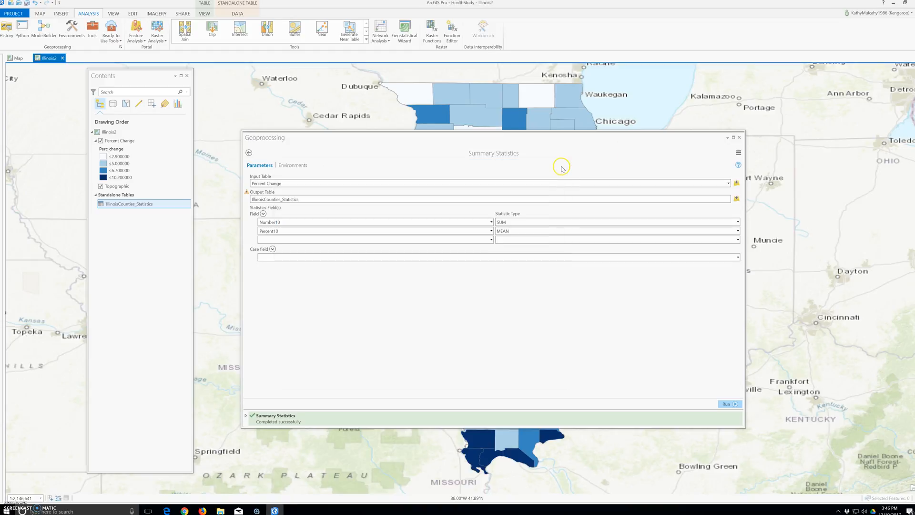
left_click(740, 137)
left_click_drag(554, 309, 424, 223)
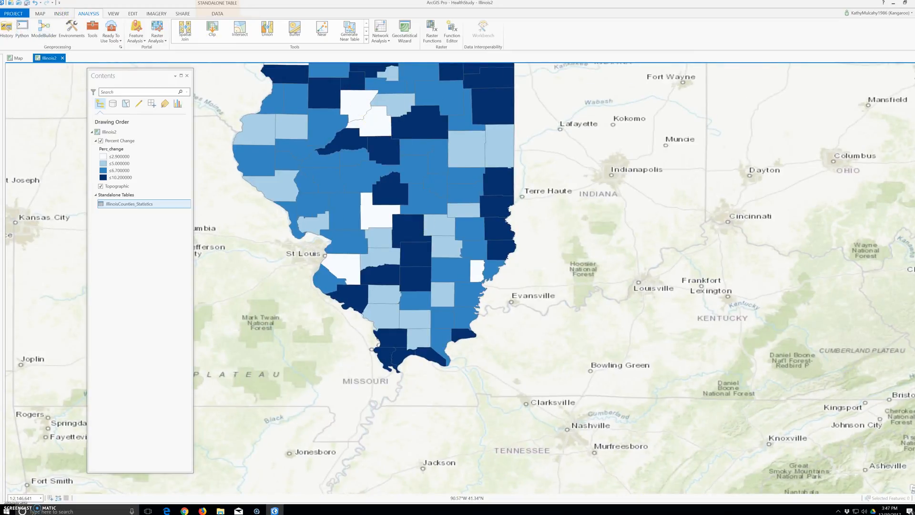
left_click(40, 13)
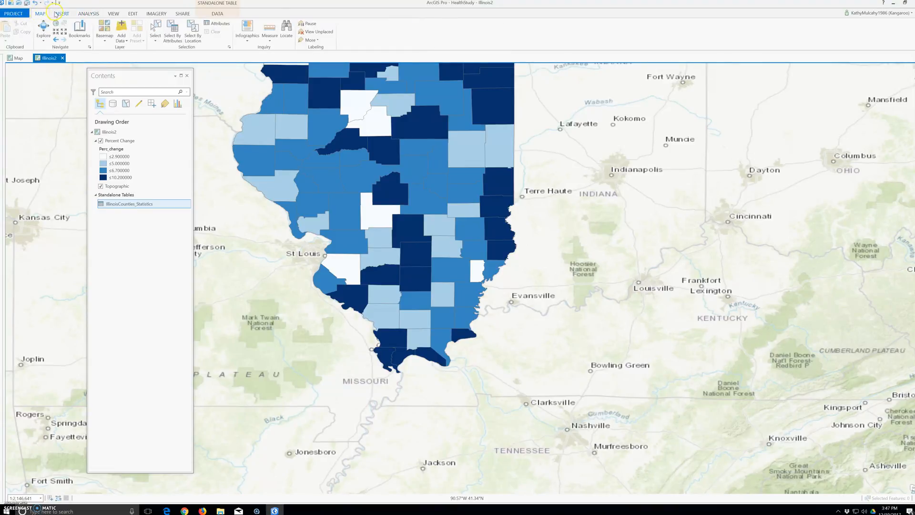
left_click(248, 36)
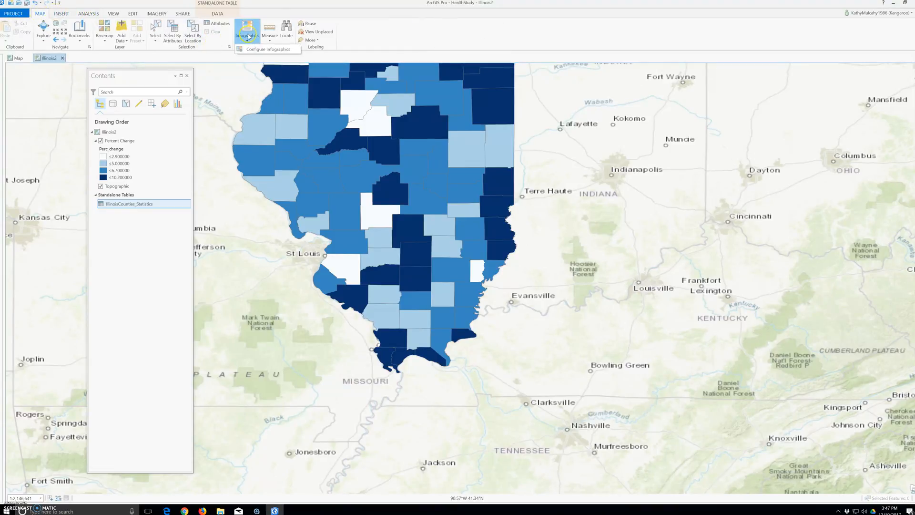
left_click(266, 49)
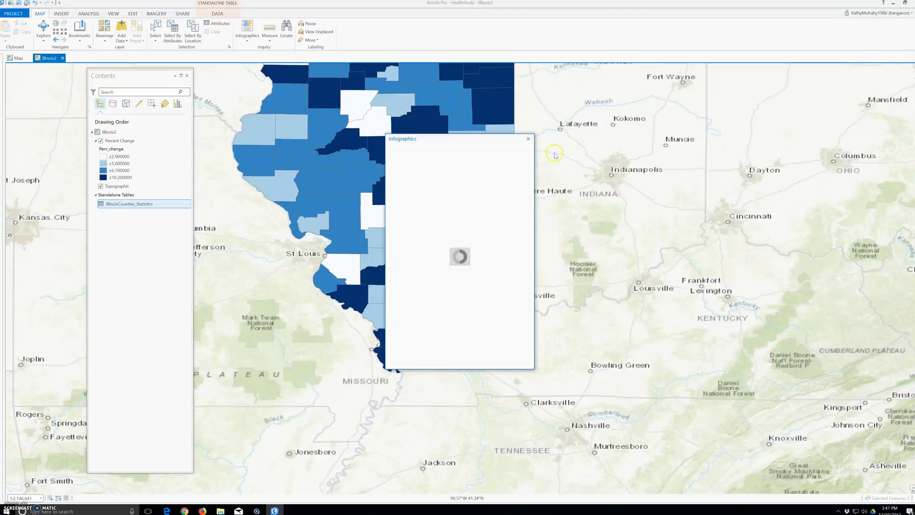
left_click(527, 140)
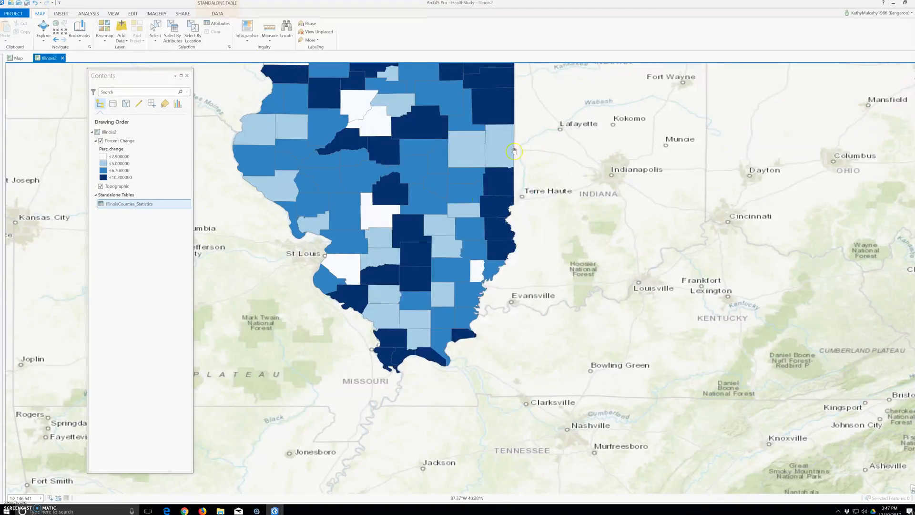
Select the dark blue county at the southwestern tip of Illinois on the map and open its attributes
left_click_drag(384, 356, 403, 338)
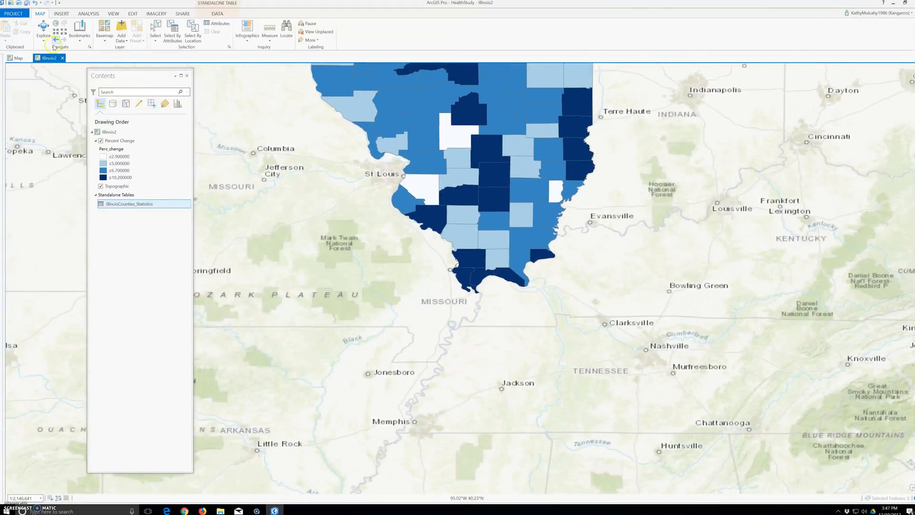
left_click(161, 32)
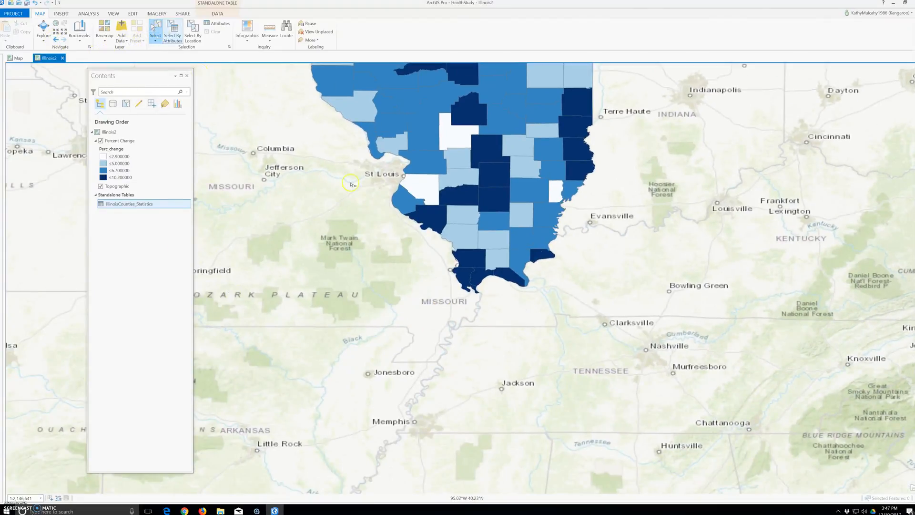
left_click(461, 276)
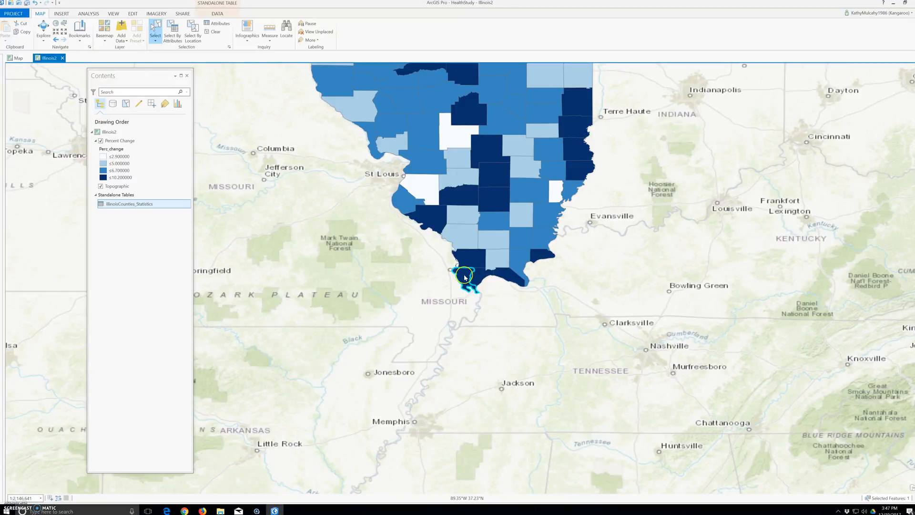
right_click(465, 277)
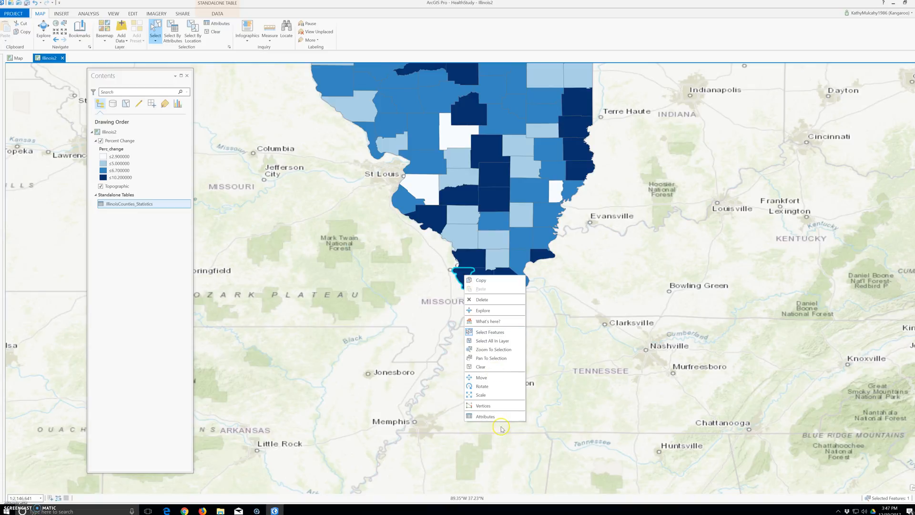
left_click(486, 417)
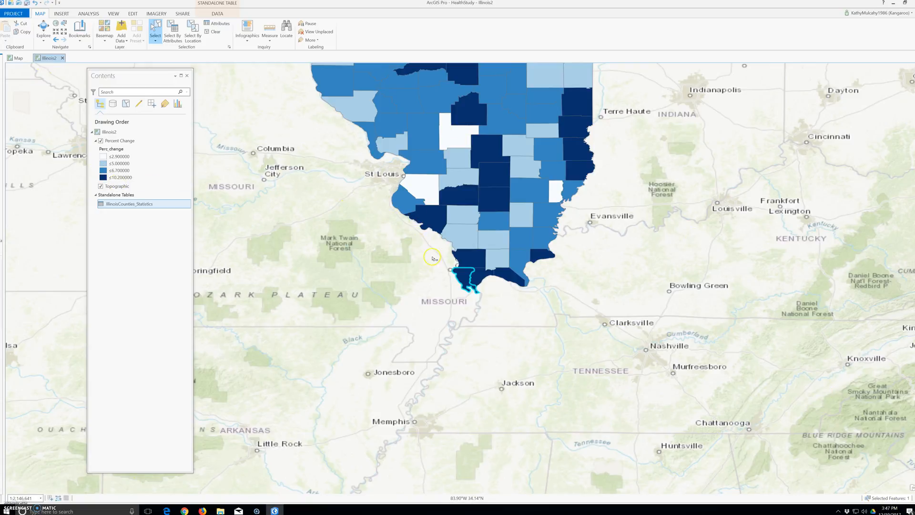
Look up what is at the selected county's location, check its subregion name and close the location information
left_click(468, 277)
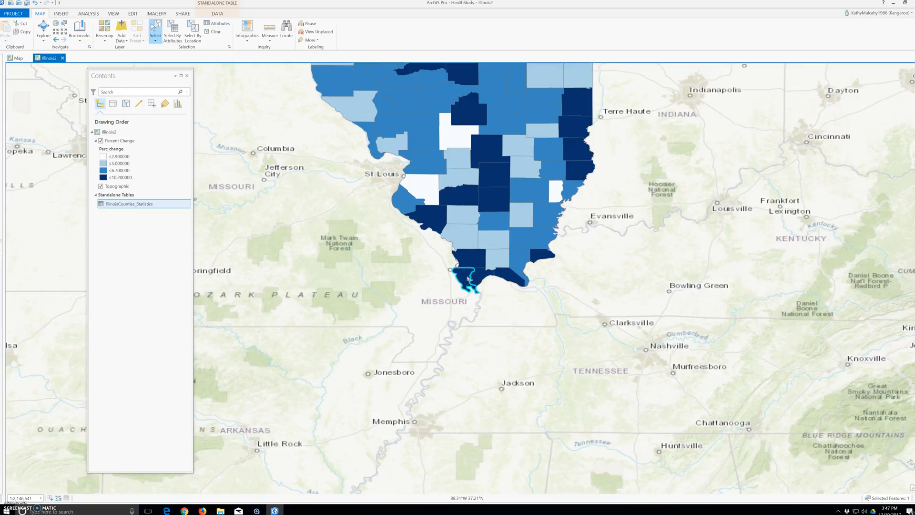
right_click(468, 278)
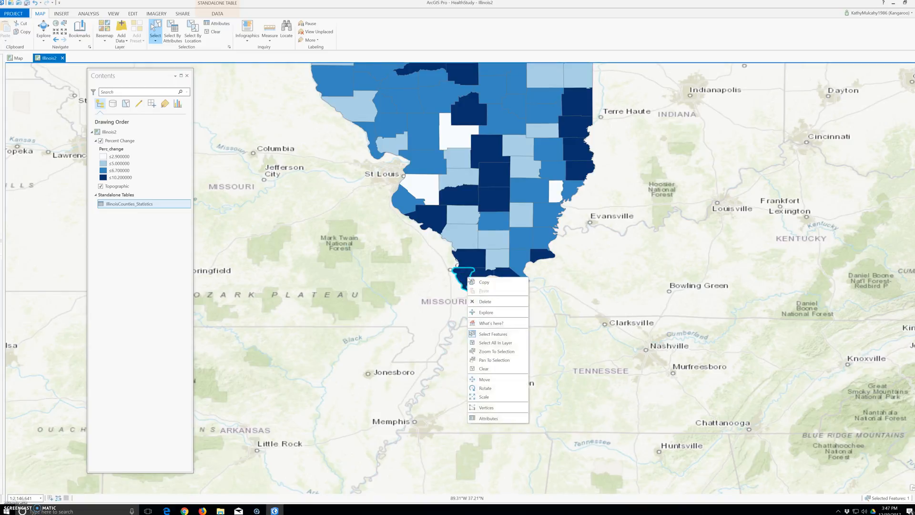
left_click(502, 325)
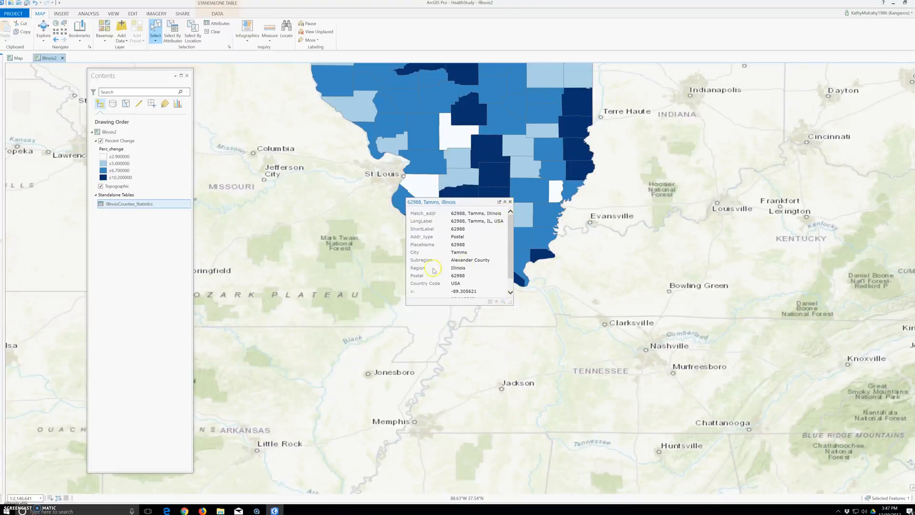
left_click_drag(450, 260, 491, 263)
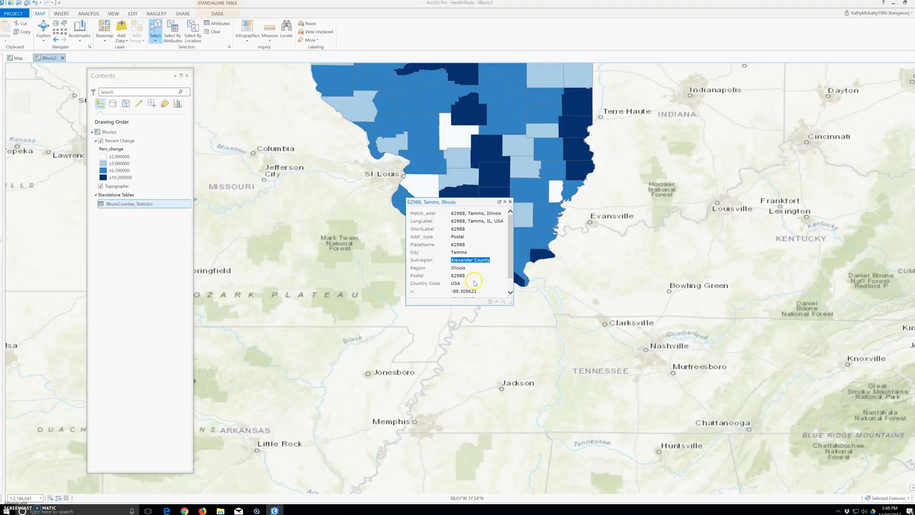
left_click(510, 201)
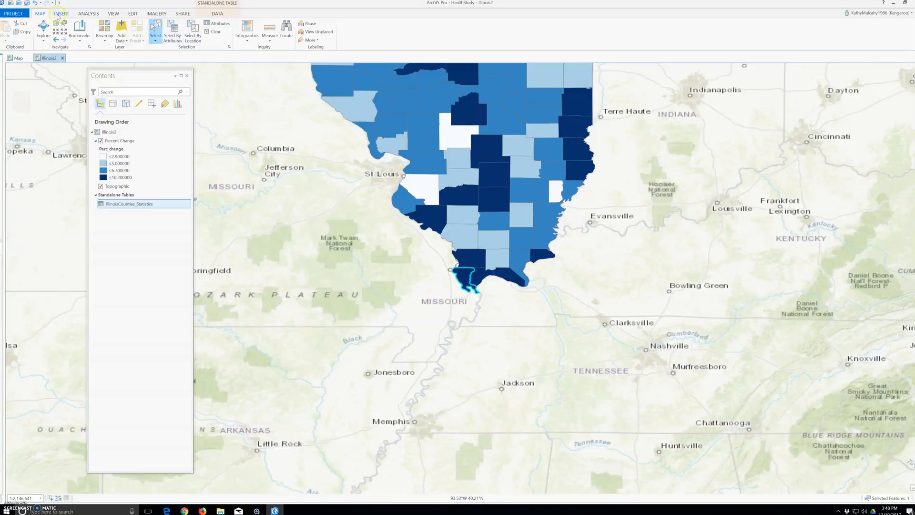
Configure the infographics to show United States data in the Light color theme with all popular data collections included
left_click(247, 38)
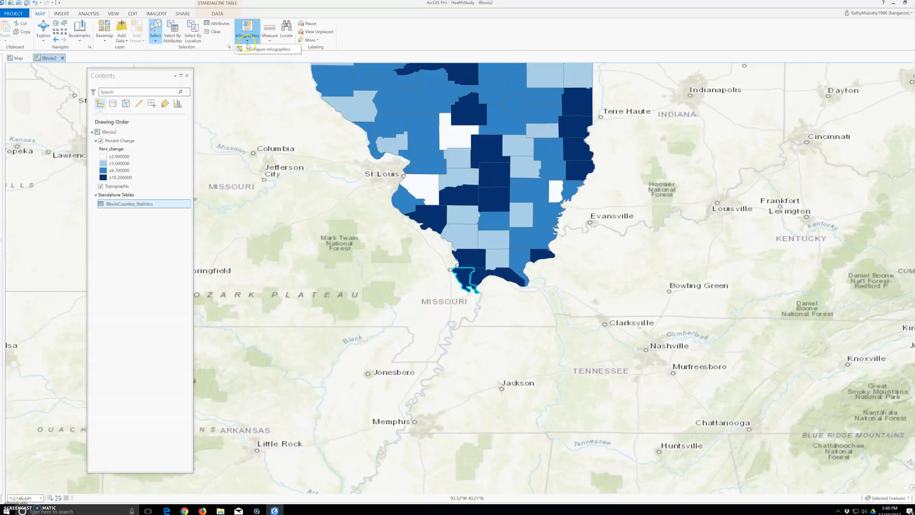
left_click(257, 50)
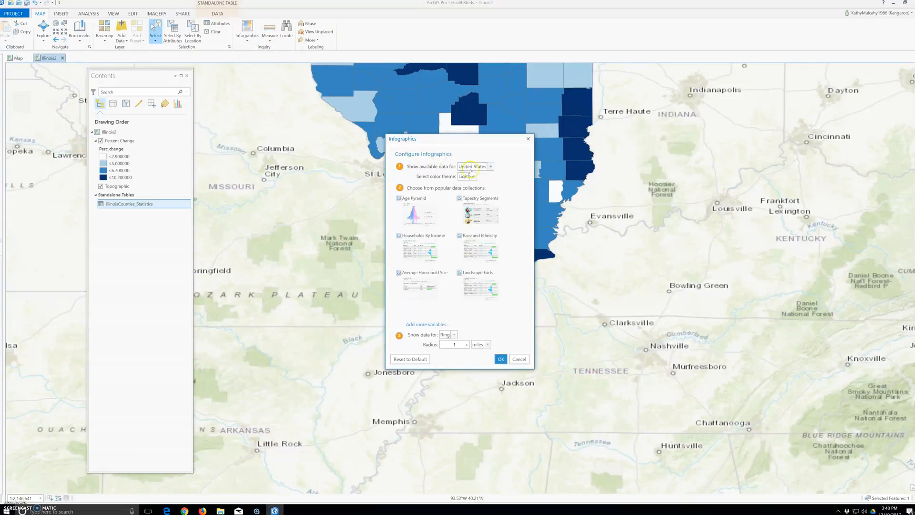
left_click_drag(456, 145, 658, 198)
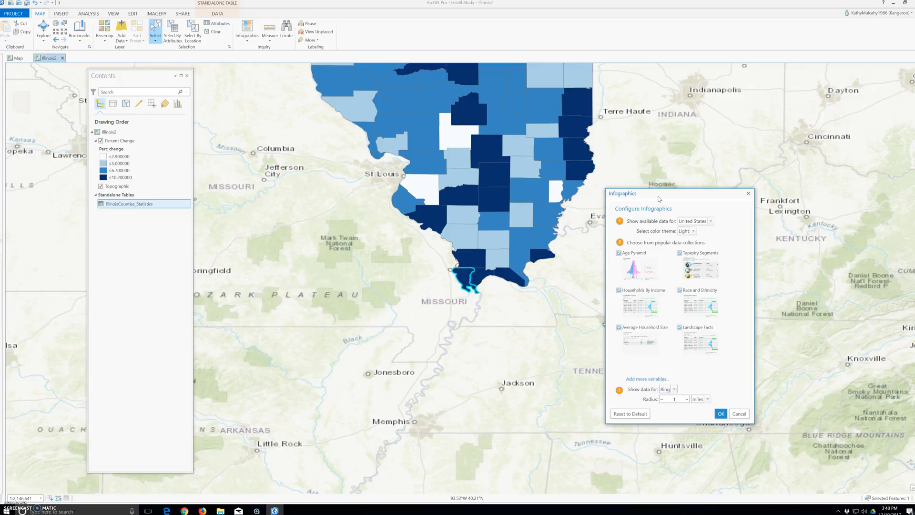
left_click(632, 261)
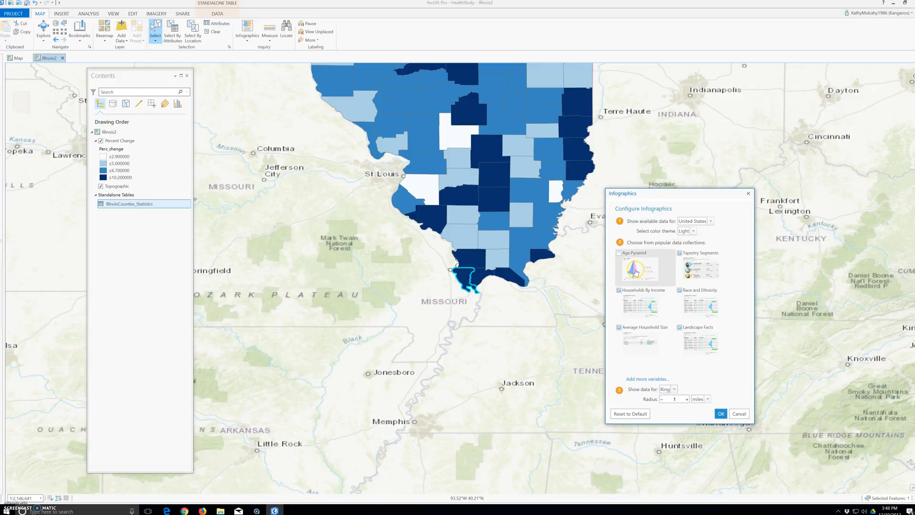
left_click(710, 222)
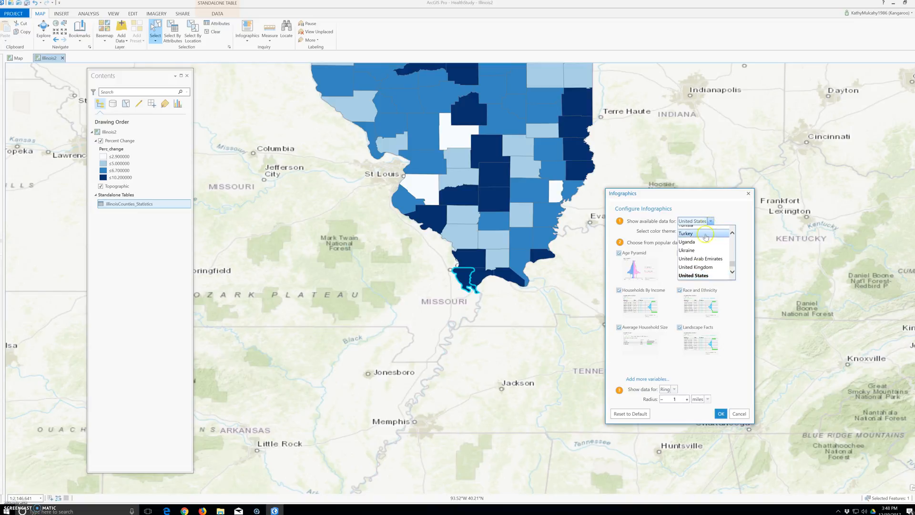
left_click(694, 275)
left_click(692, 232)
left_click(692, 232)
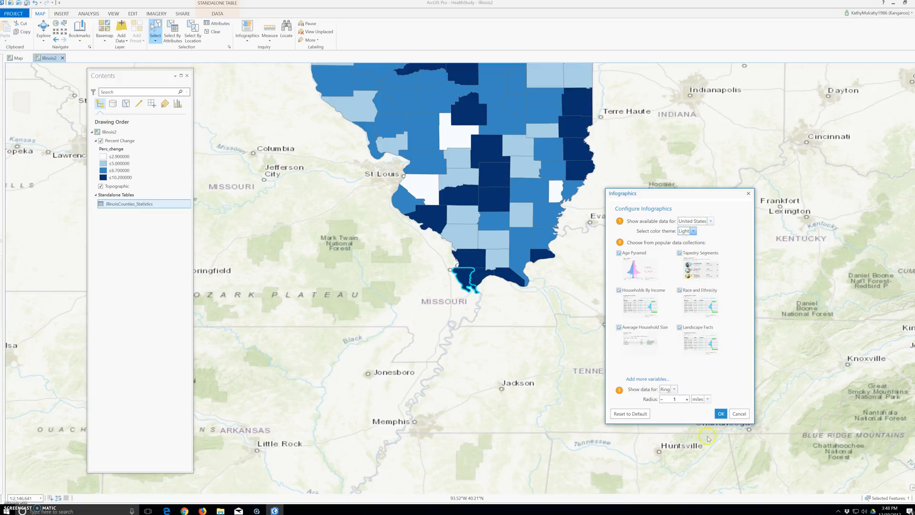
left_click(720, 414)
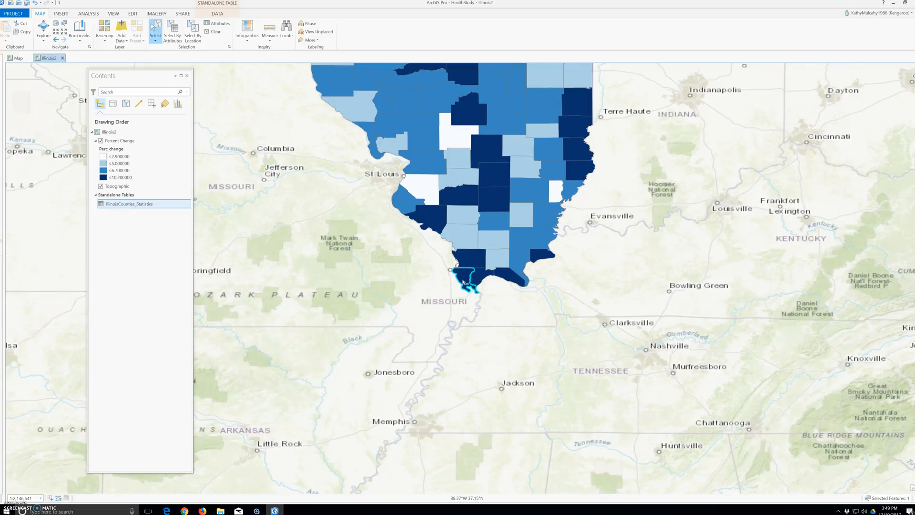
Clear the county selection and display the infographic for Alexander County
left_click(253, 30)
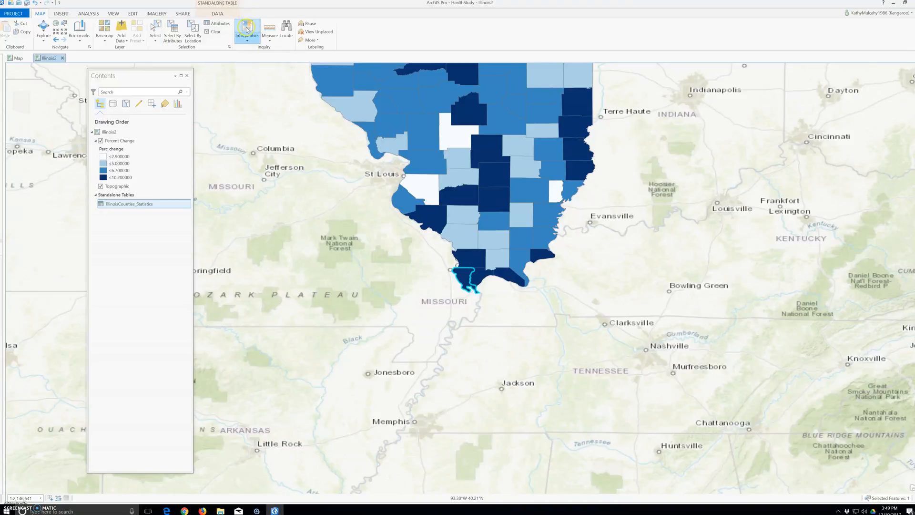
left_click(156, 30)
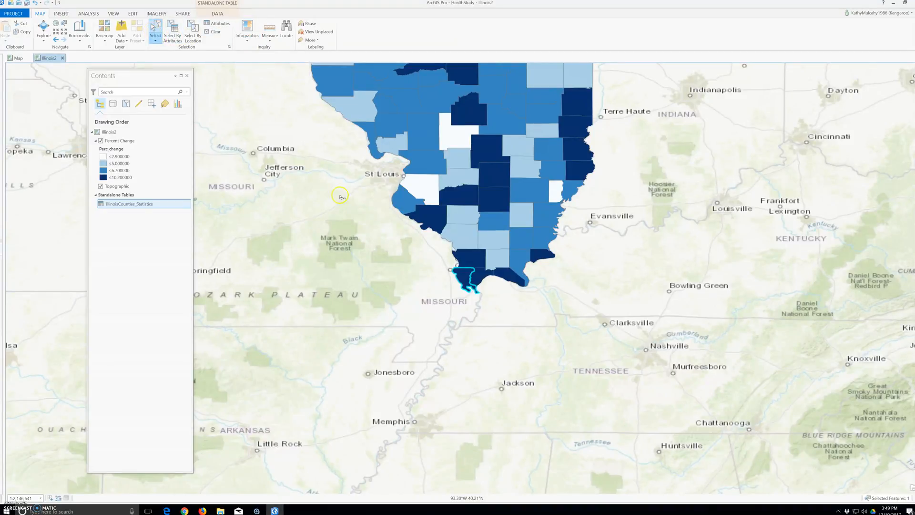
left_click(214, 31)
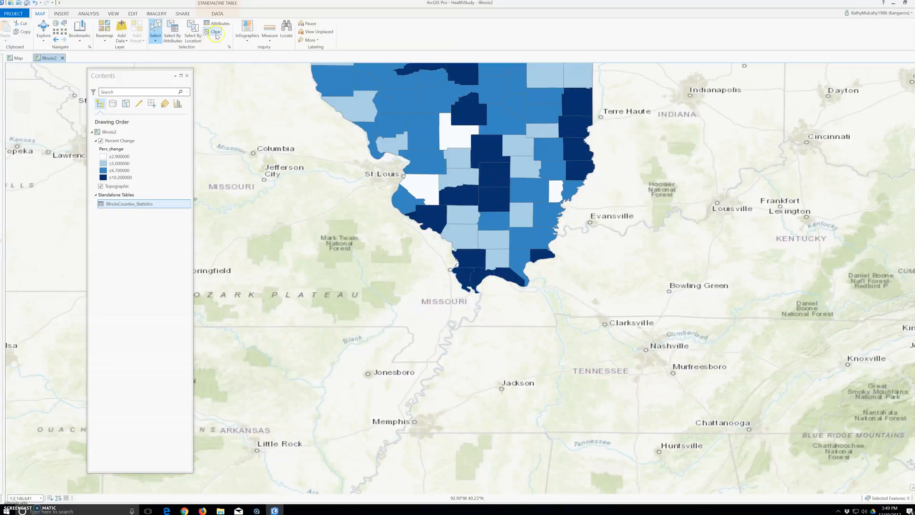
left_click(246, 31)
left_click(463, 276)
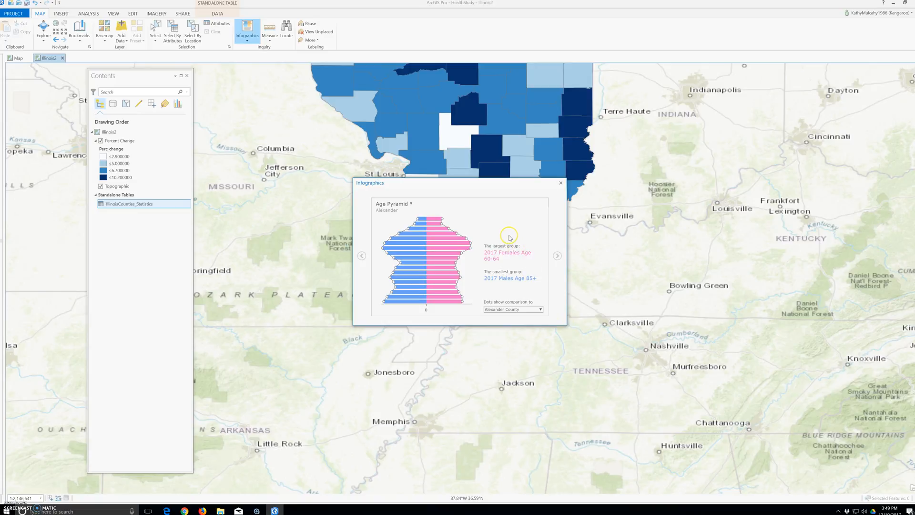
Compare Alexander County's age pyramid with the United States
left_click(561, 332)
left_click(555, 336)
left_click(541, 311)
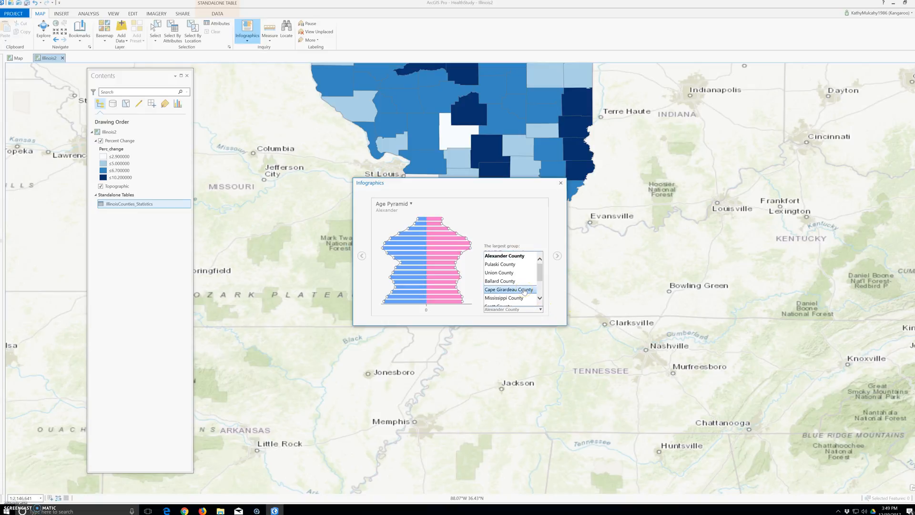
scroll(525, 290, "down", 3)
left_click(509, 307)
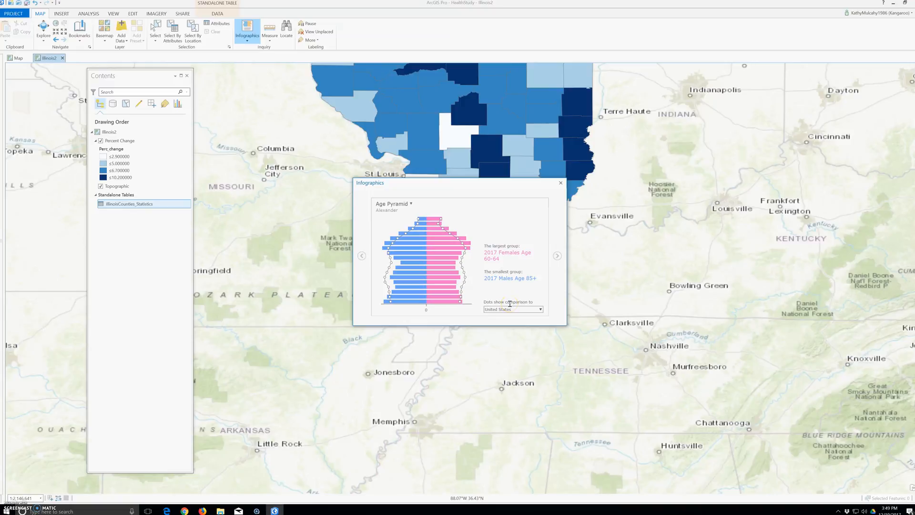
Switch the age pyramid's comparison area to Illinois and examine how the county's age groups differ
left_click(540, 309)
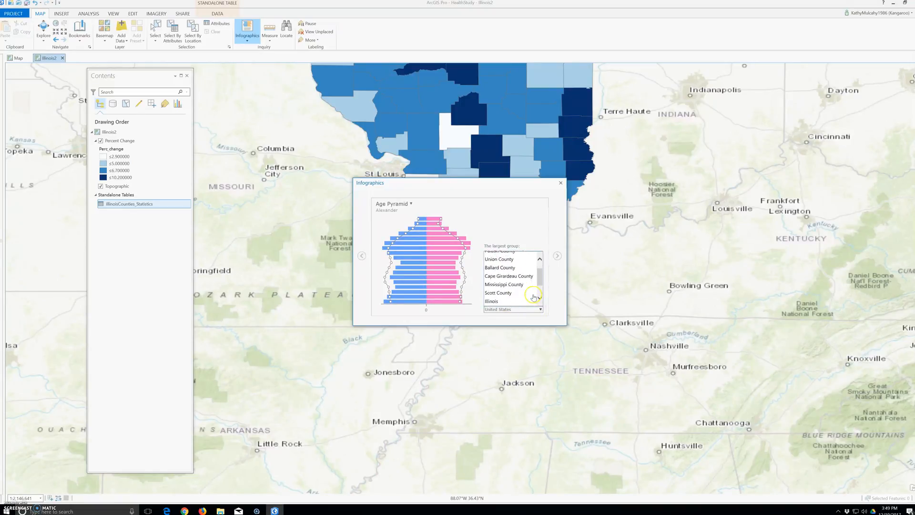
left_click(493, 280)
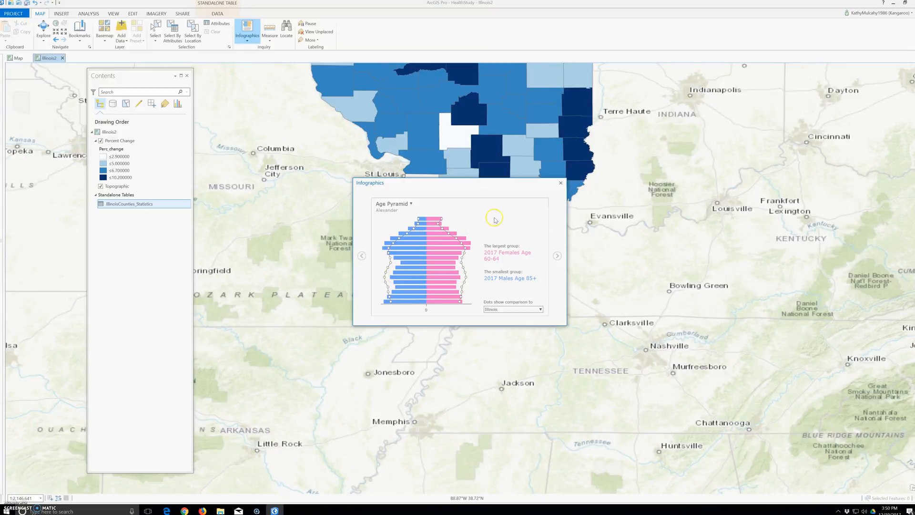
left_click(504, 276)
mouse_move(460, 279)
mouse_move(461, 298)
Browse Alexander County's infographics through Landscape Facts and Tapestry Segments to Households By Income
left_click(361, 256)
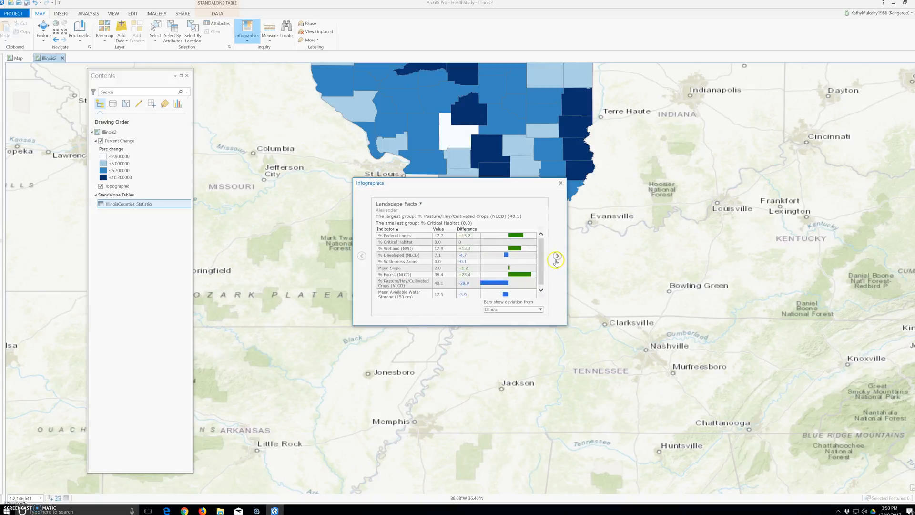
left_click(557, 257)
left_click(557, 257)
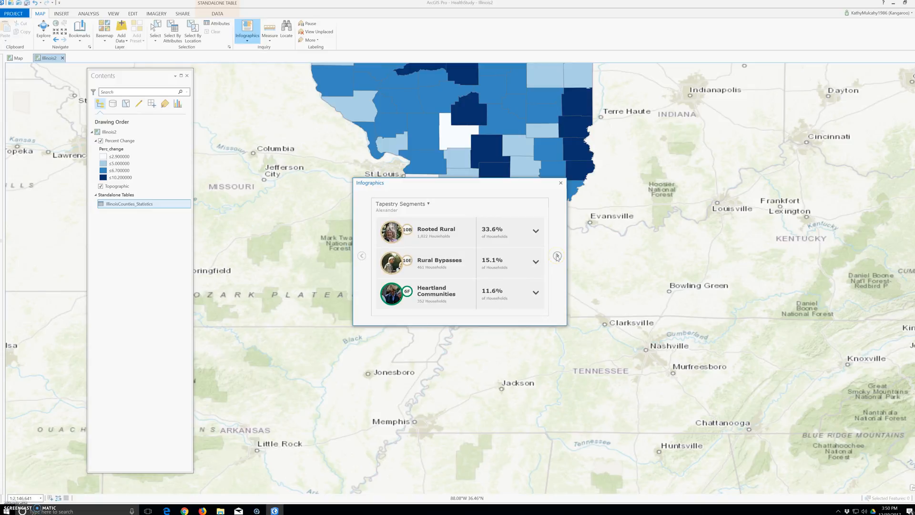
left_click(557, 257)
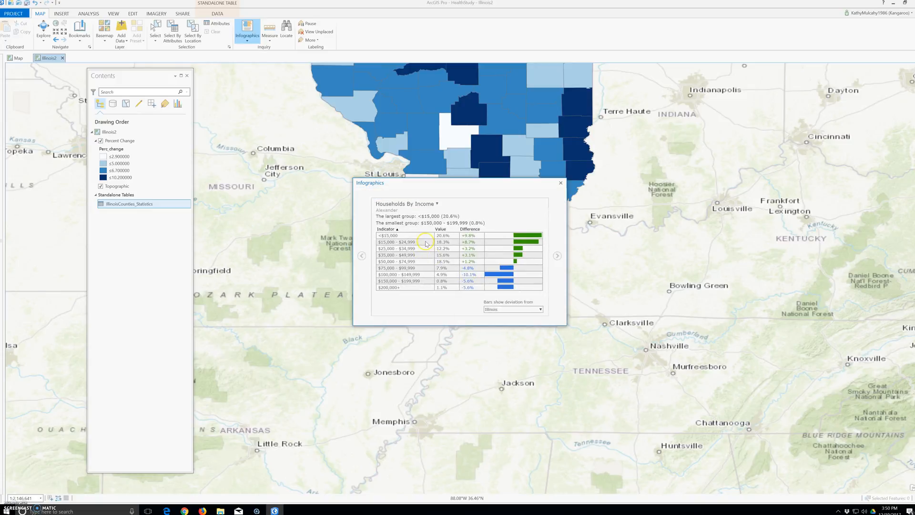
Examine the lowest income brackets and their deviation from Illinois in Households By Income, and close the infographics
left_click_drag(381, 242, 484, 239)
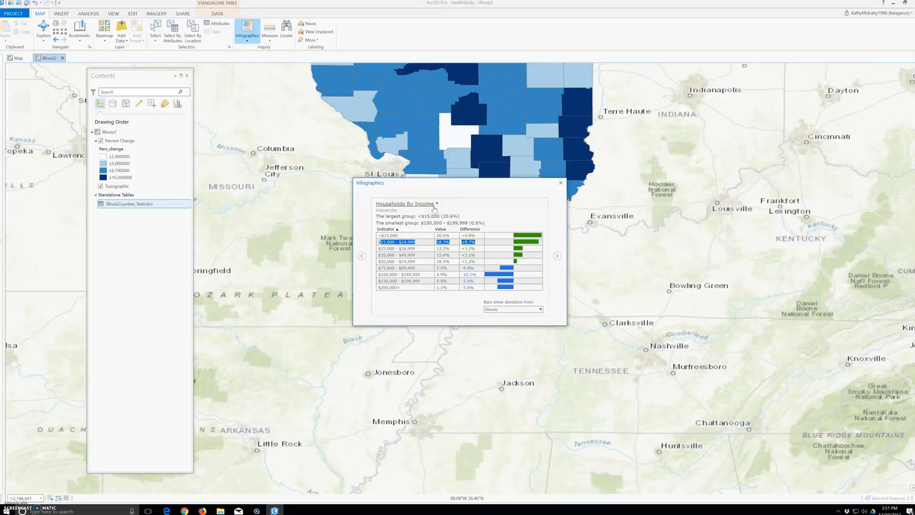
left_click(434, 209)
left_click(411, 249)
left_click(451, 244)
left_click_drag(452, 238, 456, 232)
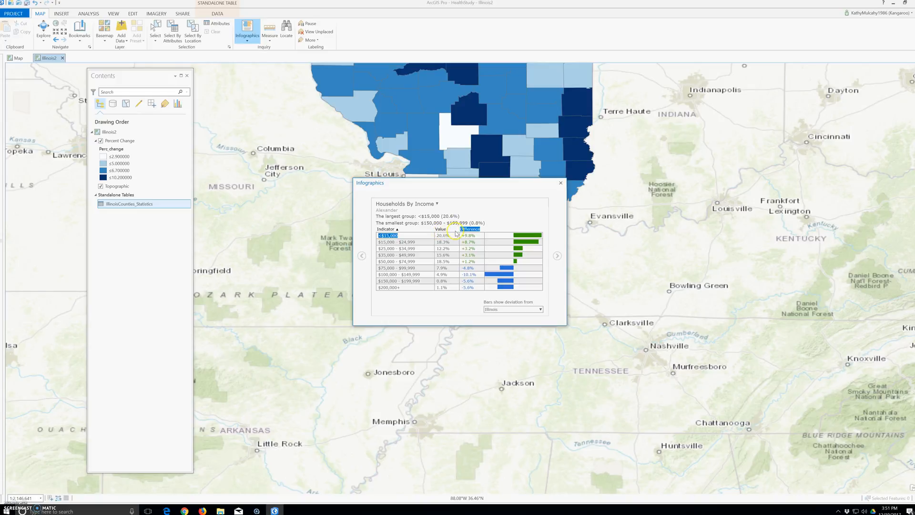
left_click(518, 311)
left_click(406, 237)
left_click(562, 182)
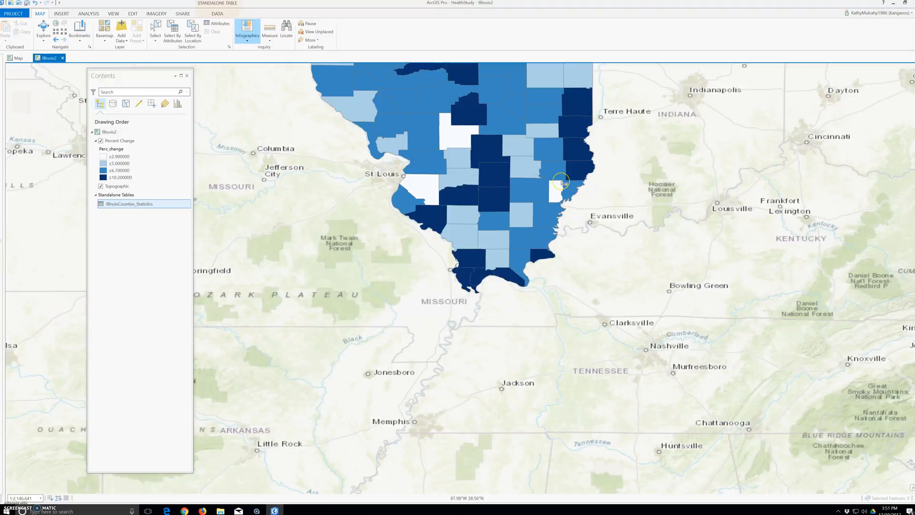